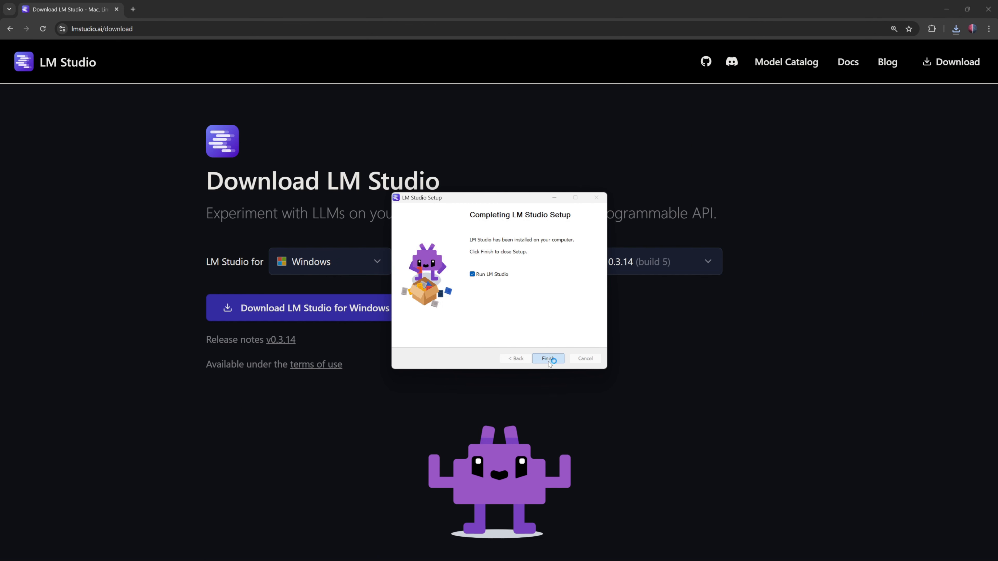
# - Finish the setup with LM Studio launching, and search its model catalogue for "deepseek", sorted by Most Downloads
pyautogui.click(548, 358)
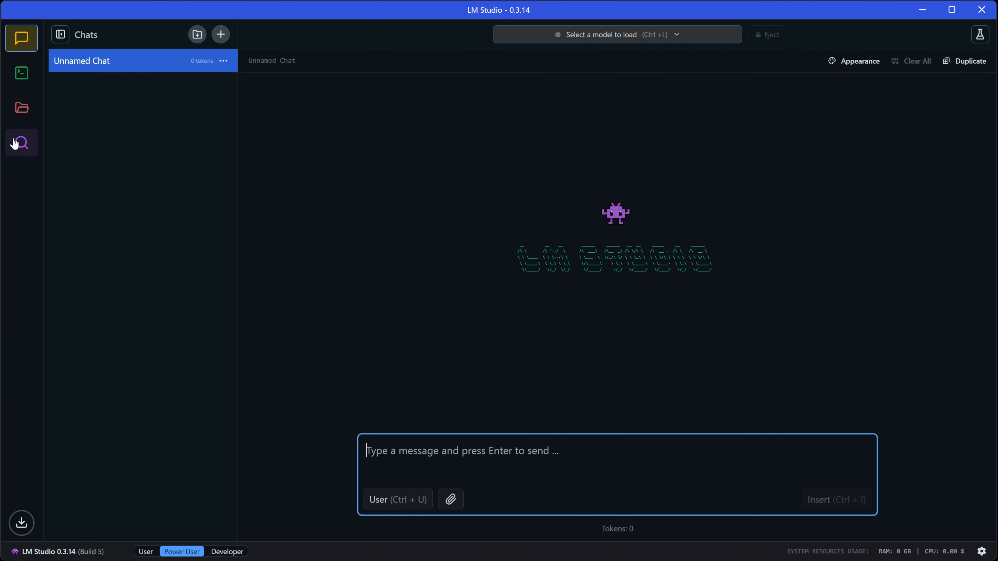
pyautogui.click(22, 143)
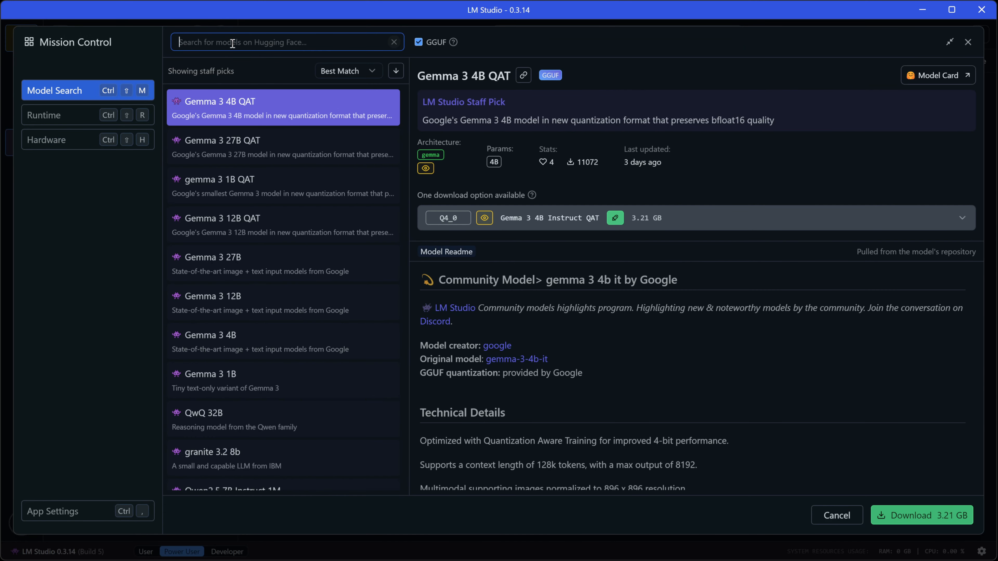
pyautogui.write('d')
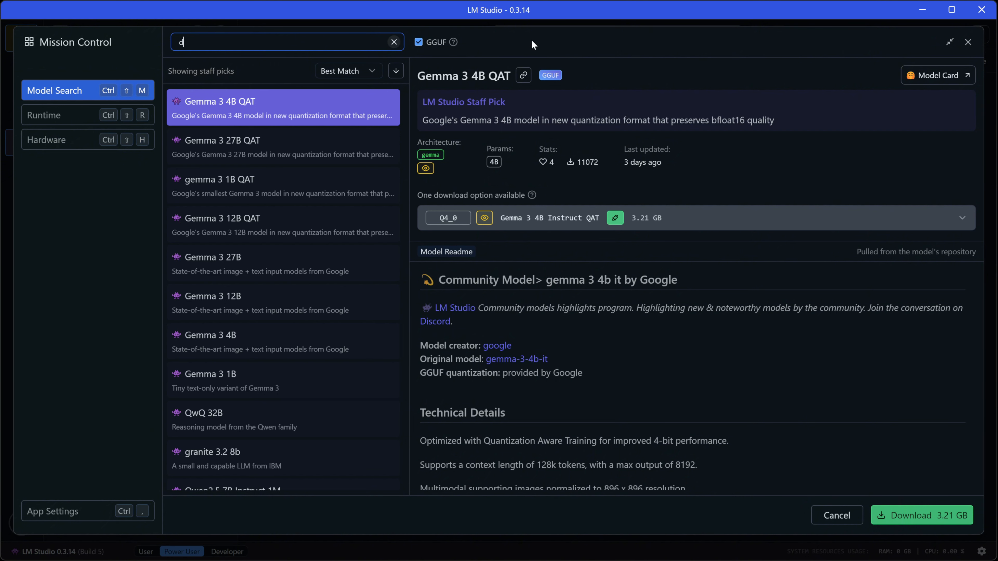
pyautogui.write('eepseek')
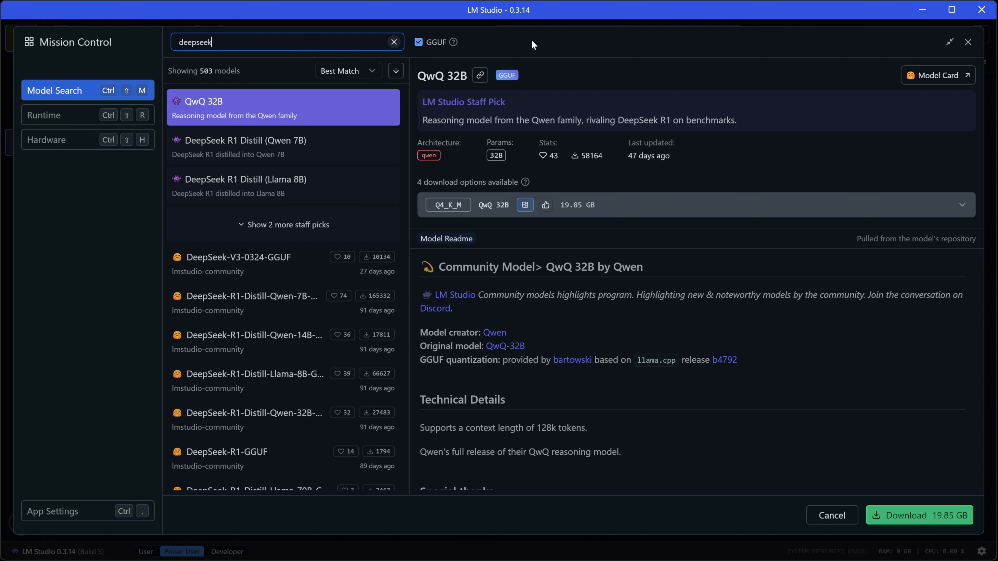
pyautogui.click(372, 72)
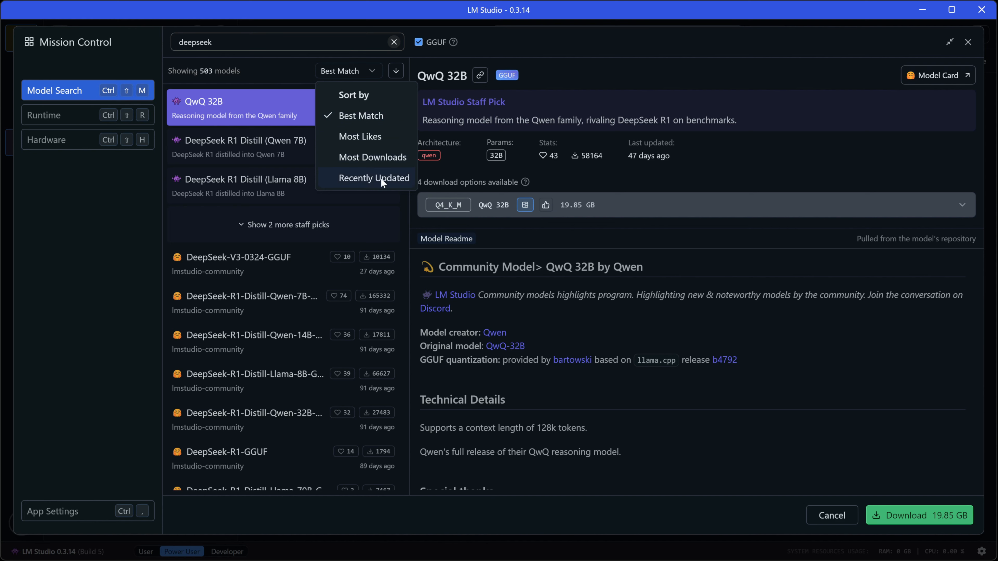
pyautogui.click(386, 157)
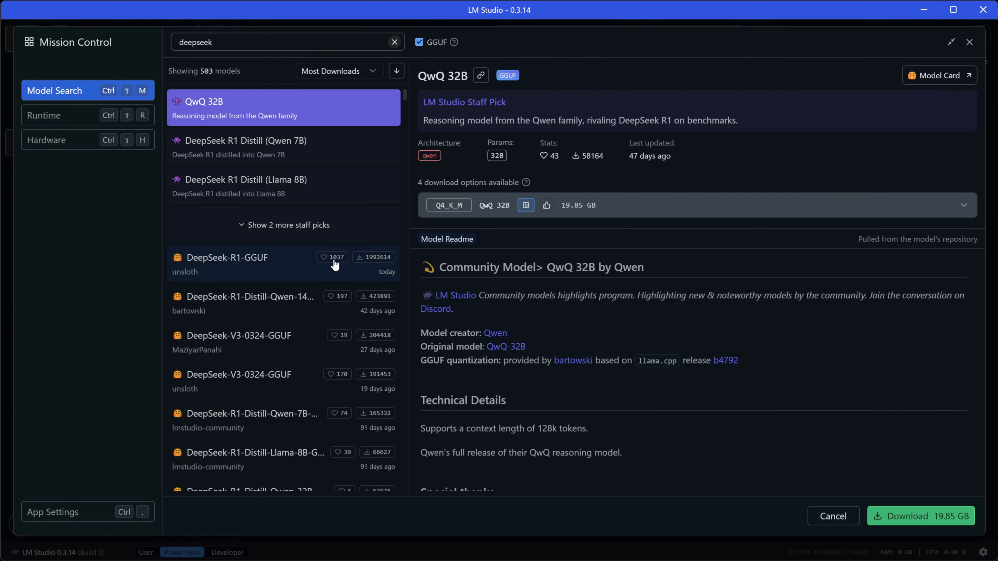
# - Examine the details of unsloth's DeepSeek-R1-GGUF and the download options and readme of DeepSeek R1 Distill (Llama 8B)
pyautogui.click(387, 278)
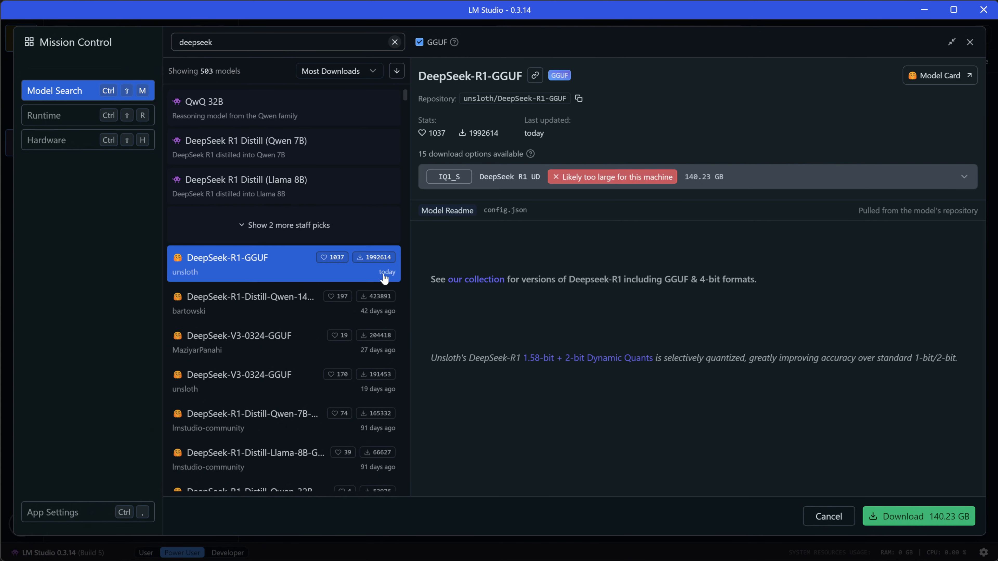
pyautogui.click(340, 192)
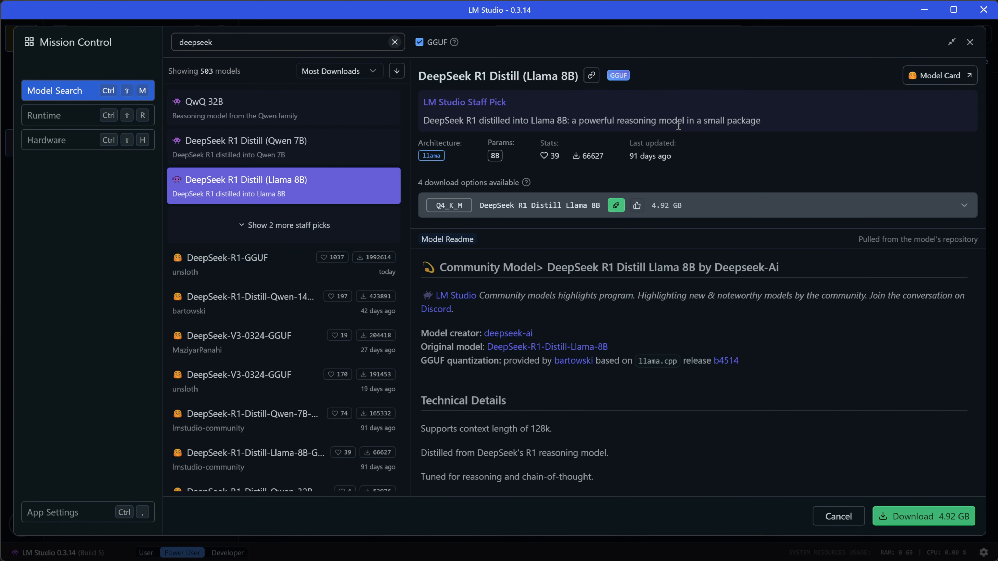
pyautogui.click(964, 205)
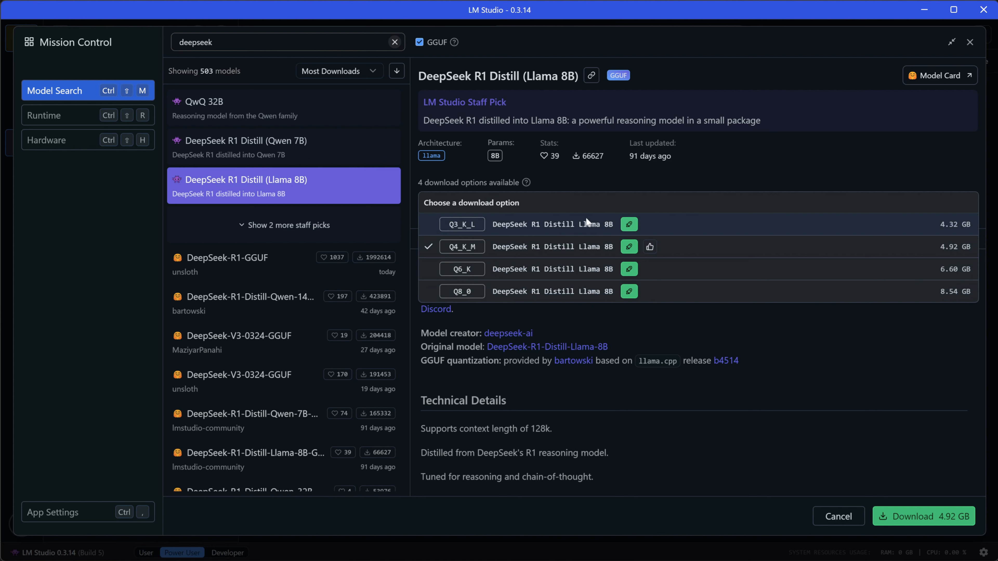
pyautogui.click(757, 203)
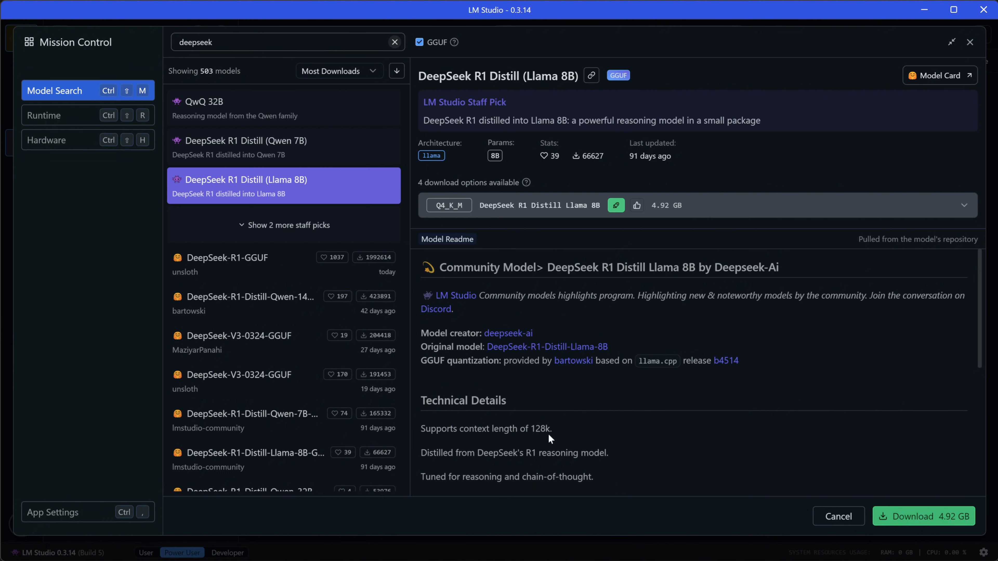
pyautogui.scroll(-10, 702, 391)
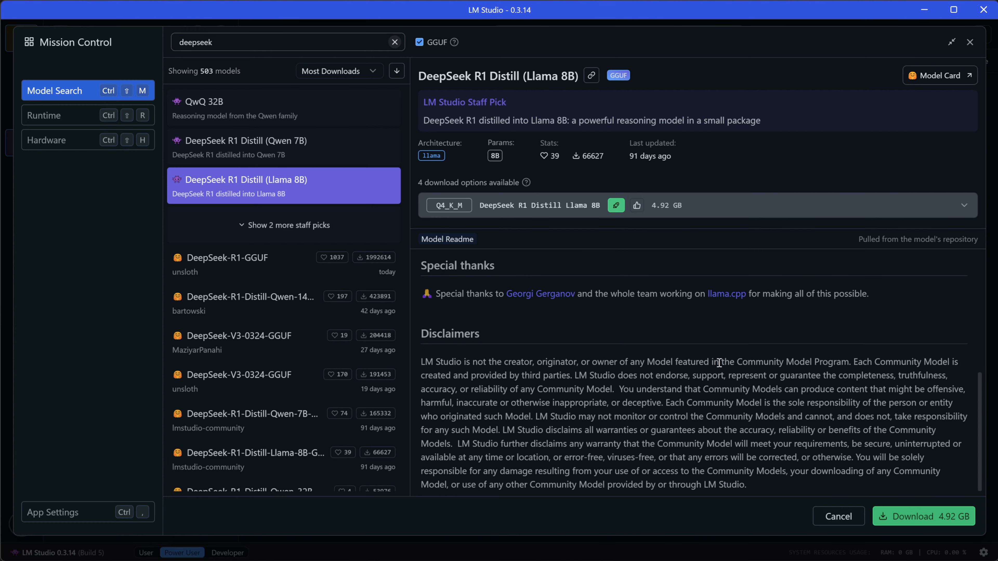
pyautogui.click(265, 270)
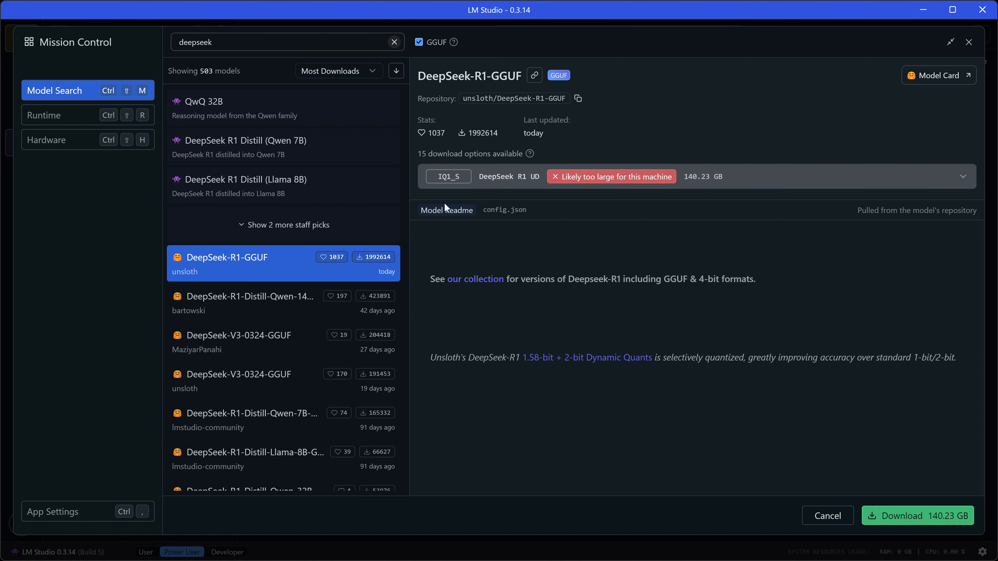
# - Download bartowski's DeepSeek-R1-Distill-Qwen-14B-GGUF in the Q4_K_S option, and close the download windows and model search
pyautogui.click(265, 305)
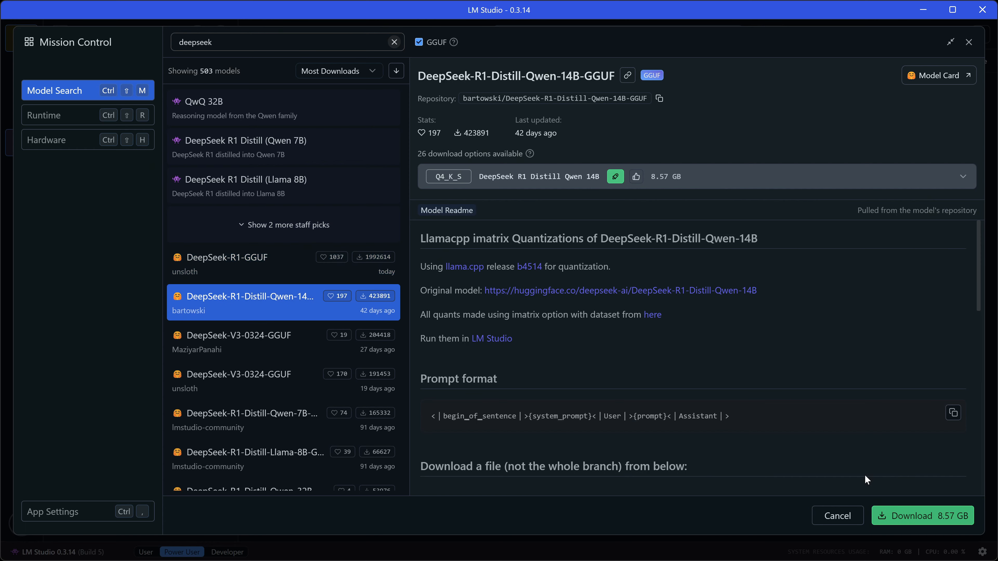
pyautogui.click(915, 516)
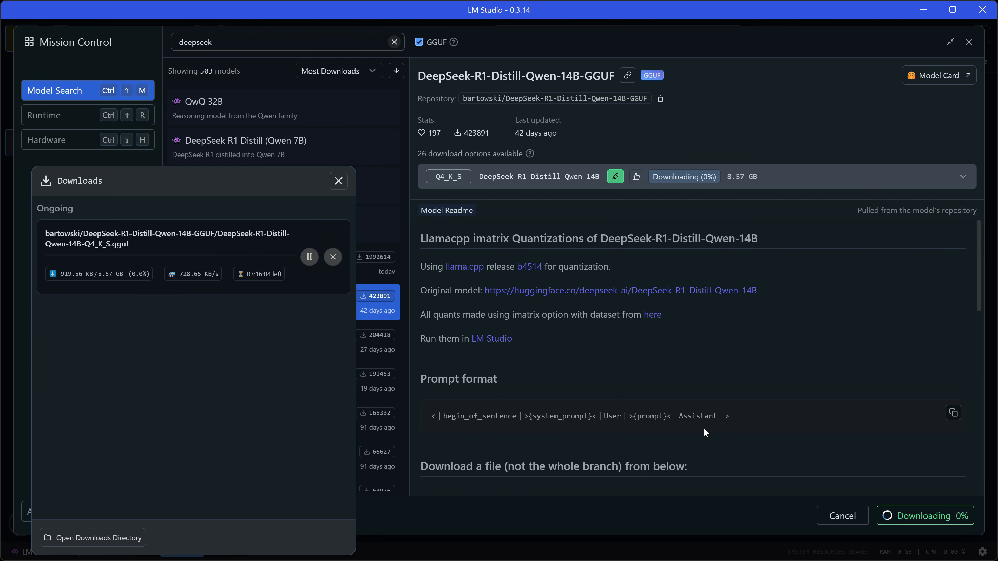
pyautogui.moveTo(281, 186); pyautogui.dragTo(325, 111)
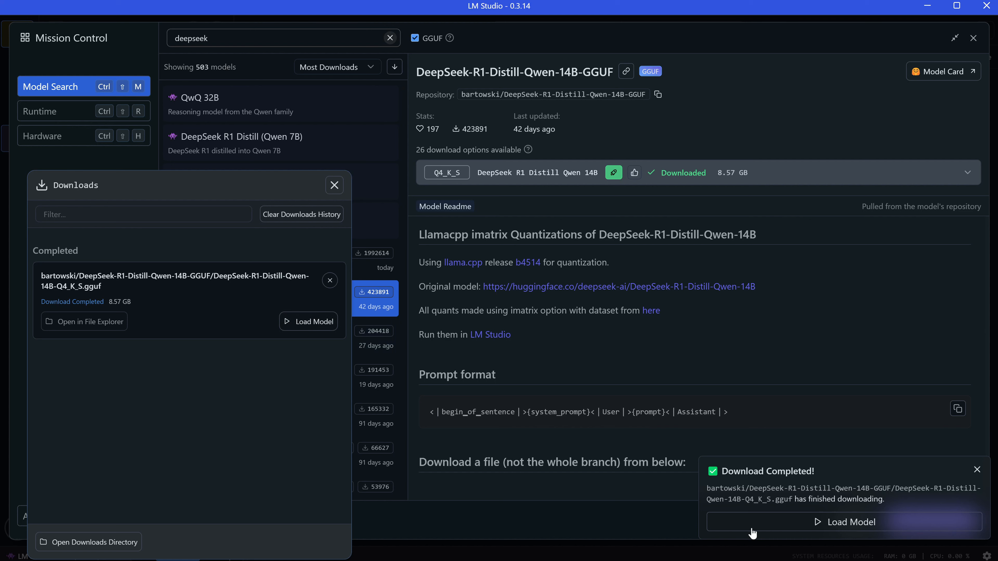
pyautogui.click(977, 470)
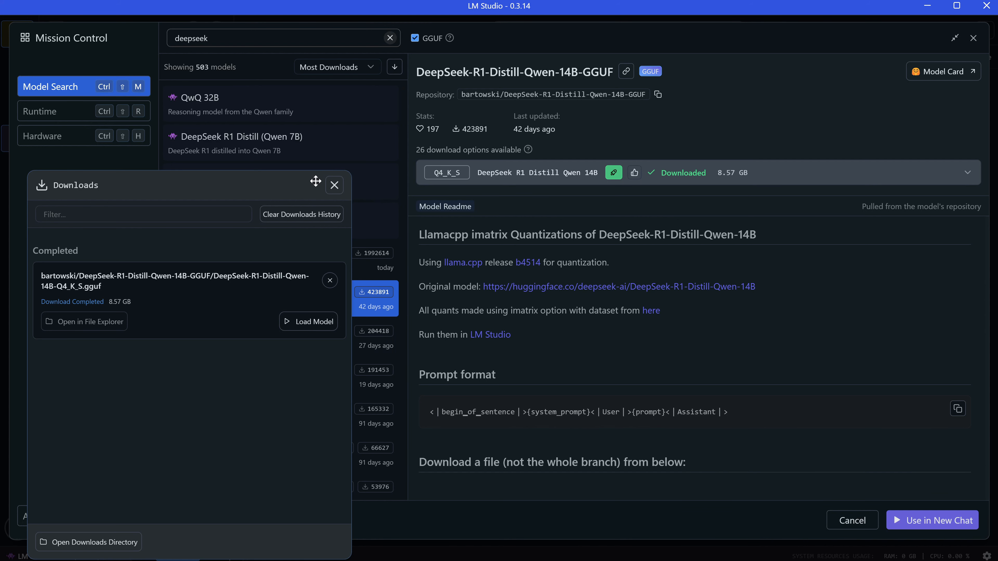
pyautogui.click(334, 184)
pyautogui.click(973, 39)
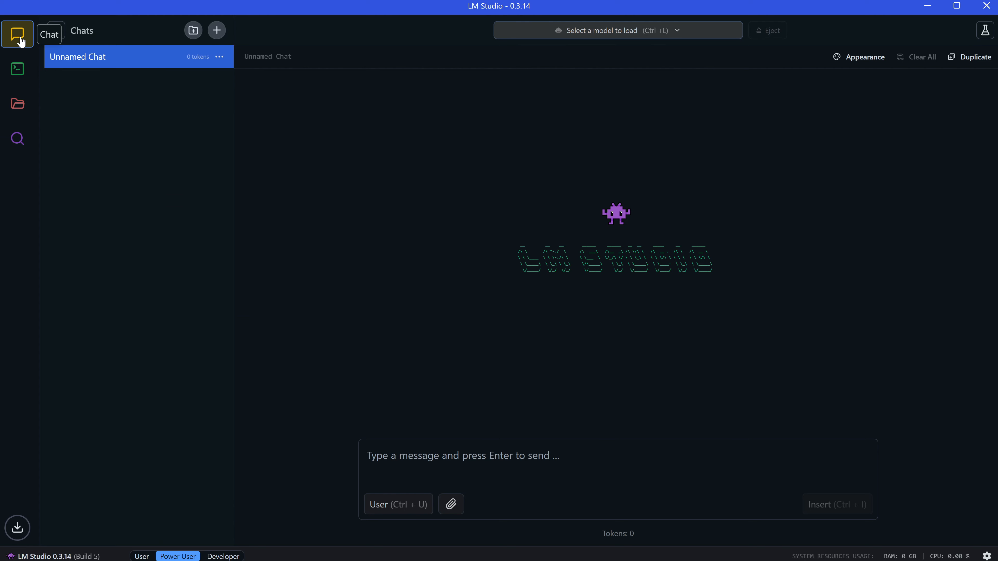
# - Load DeepSeek R1 Distill Qwen 14B for the chat and send it the message "Hi there!"
pyautogui.click(680, 34)
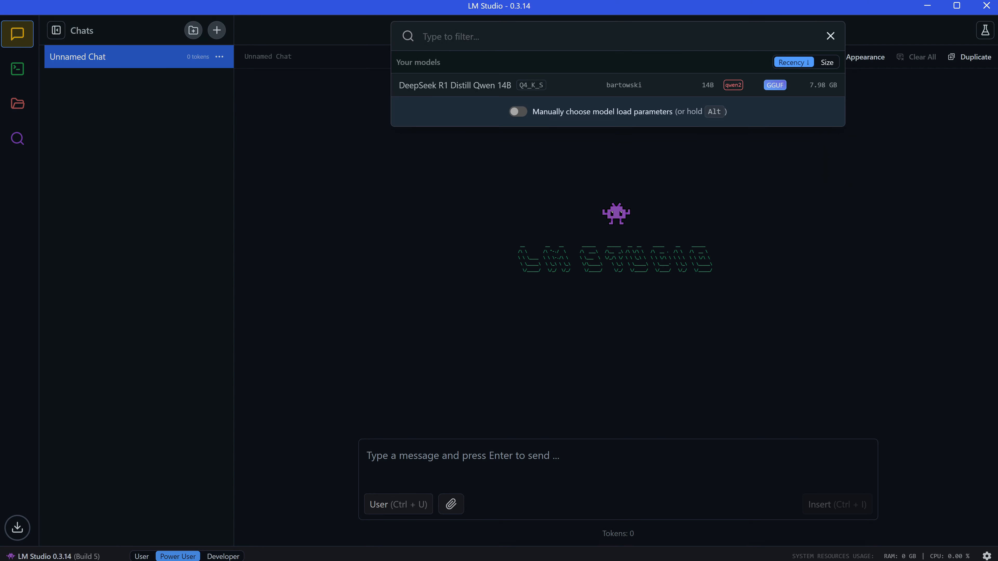
pyautogui.click(467, 91)
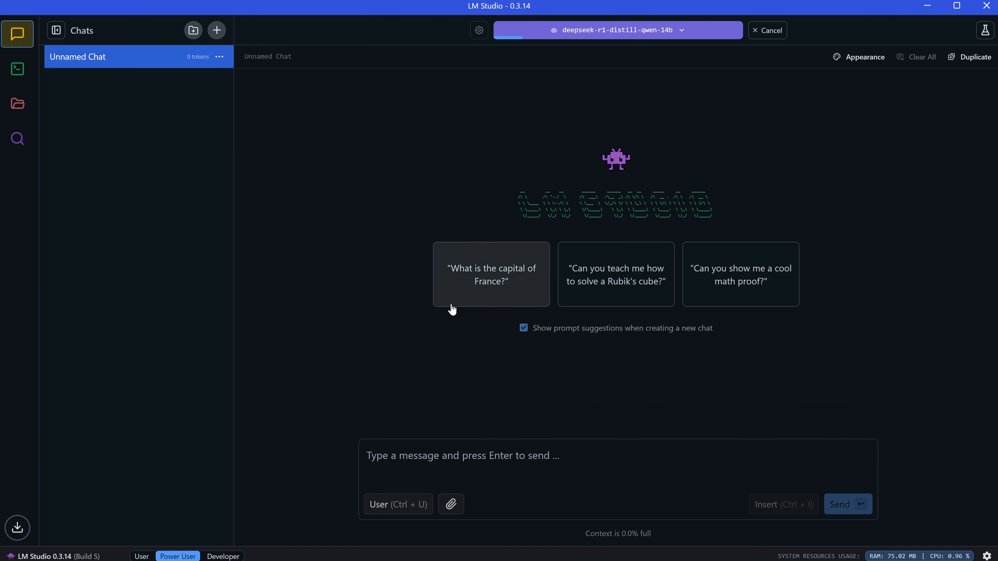
pyautogui.click(525, 479)
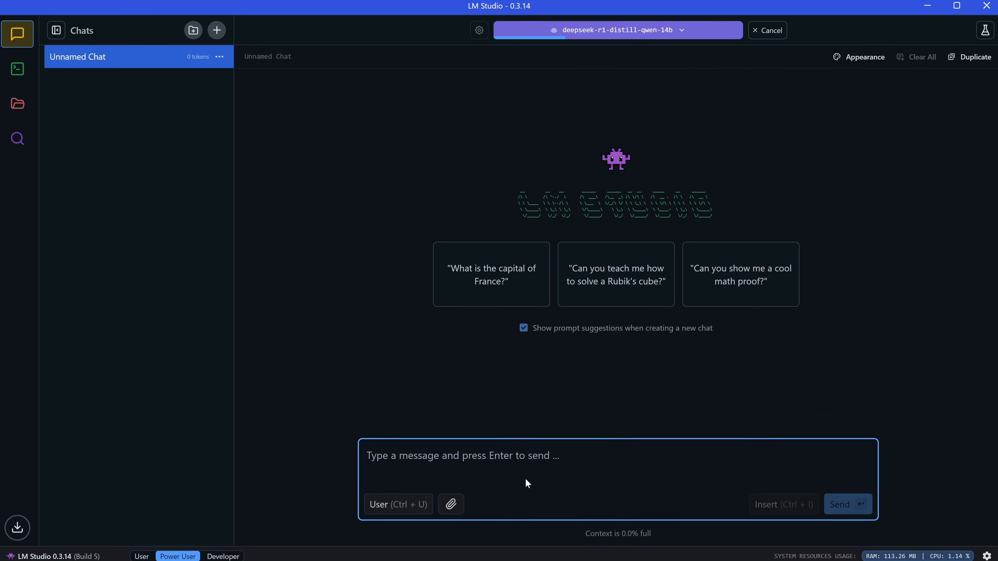
pyautogui.write('Hy ')
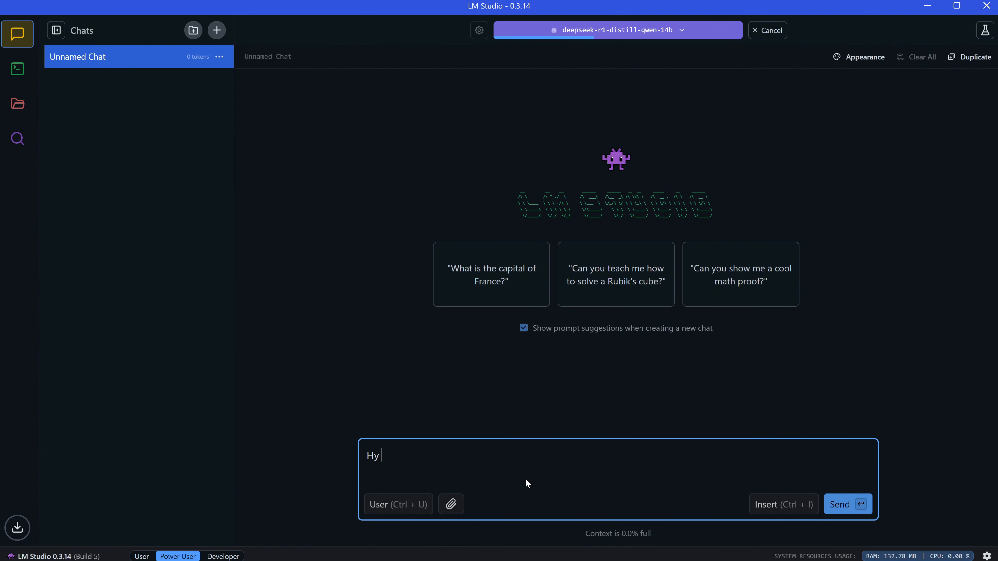
pyautogui.write('i there!')
pyautogui.press('Return')
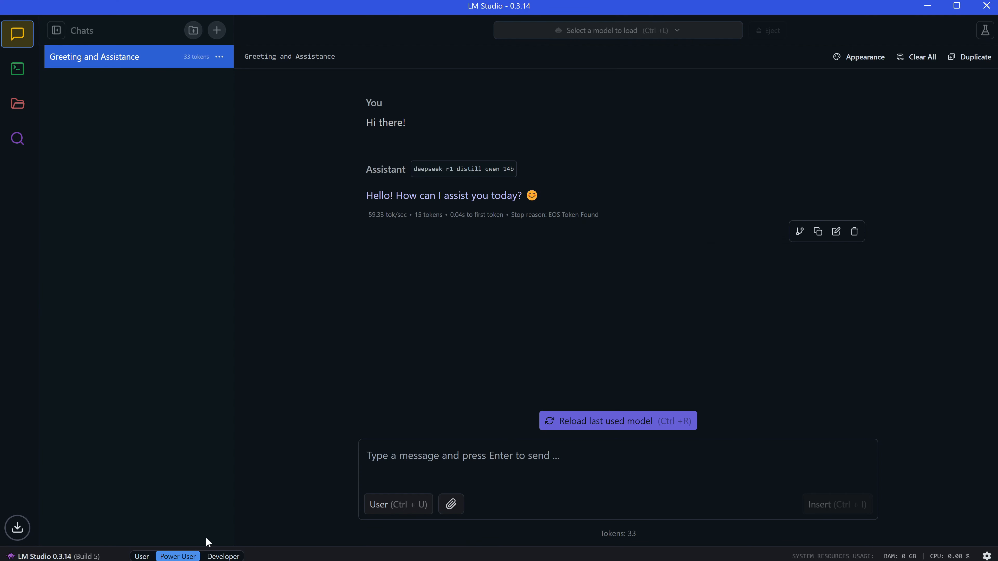
# - Show the chat's advanced configuration and draft the message "hi there" without sending it
pyautogui.click(984, 31)
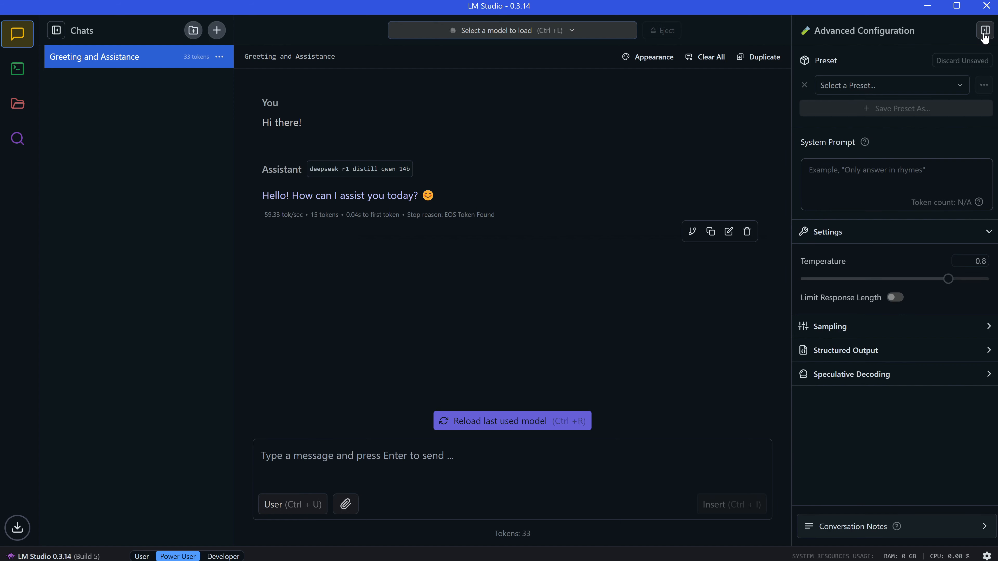
pyautogui.write('hi there')
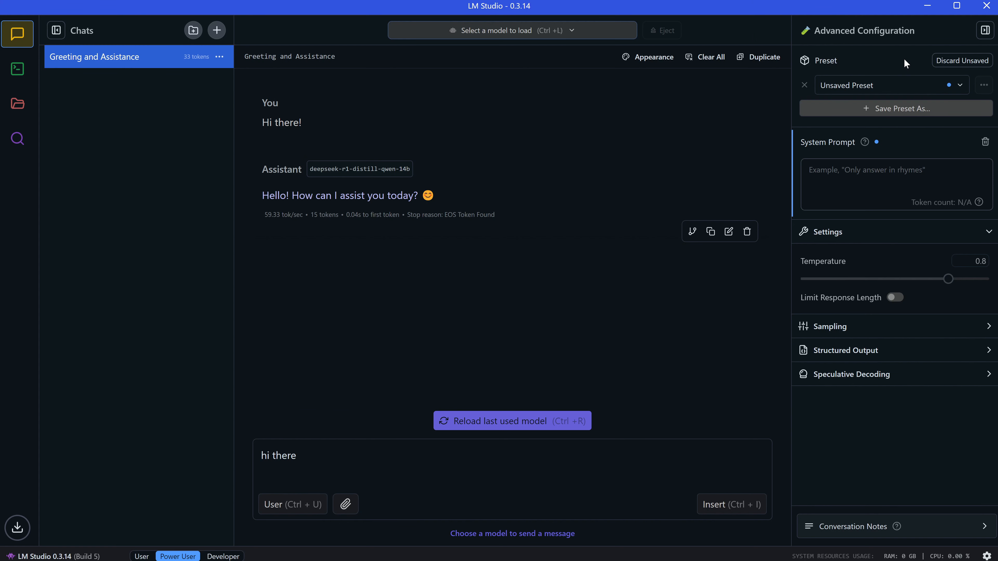
# - Set the system prompt to "You are a teacher. Explain things in simple terms like you're teaching someone with no background in the topic."
pyautogui.click(896, 185)
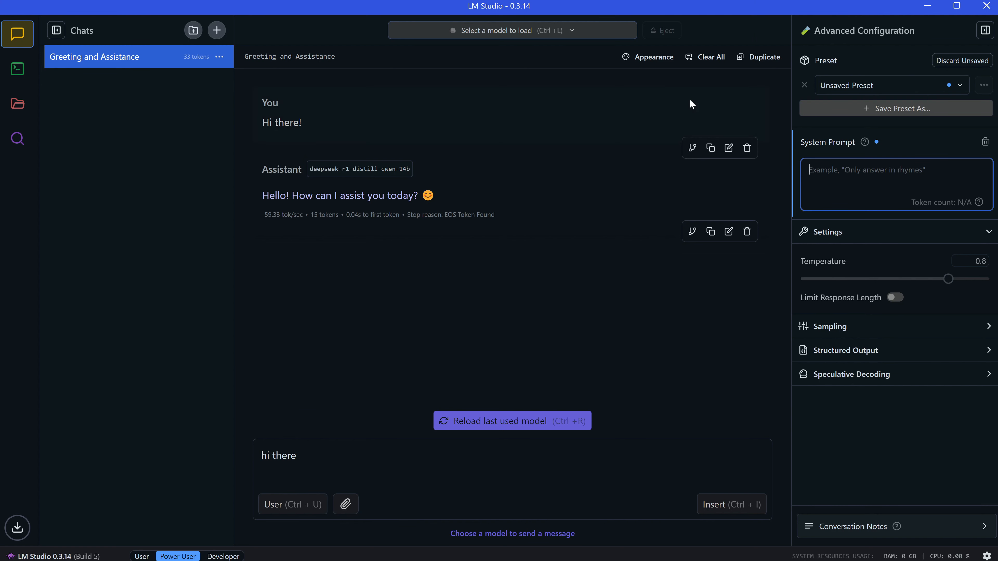
pyautogui.write('You are a teacher. Explain thin')
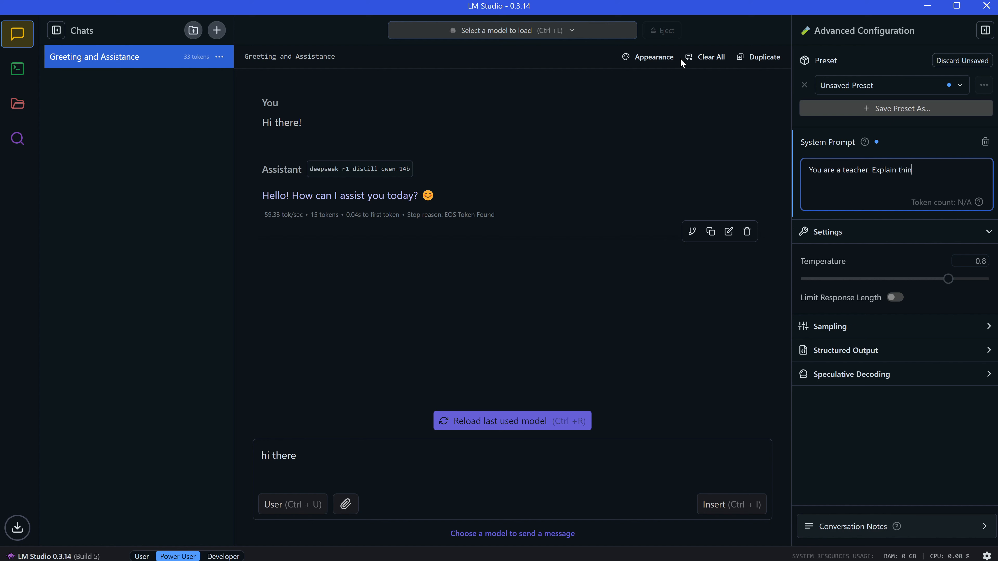
pyautogui.write("gs in simple terms like you're teaching someone with no background in the topic.")
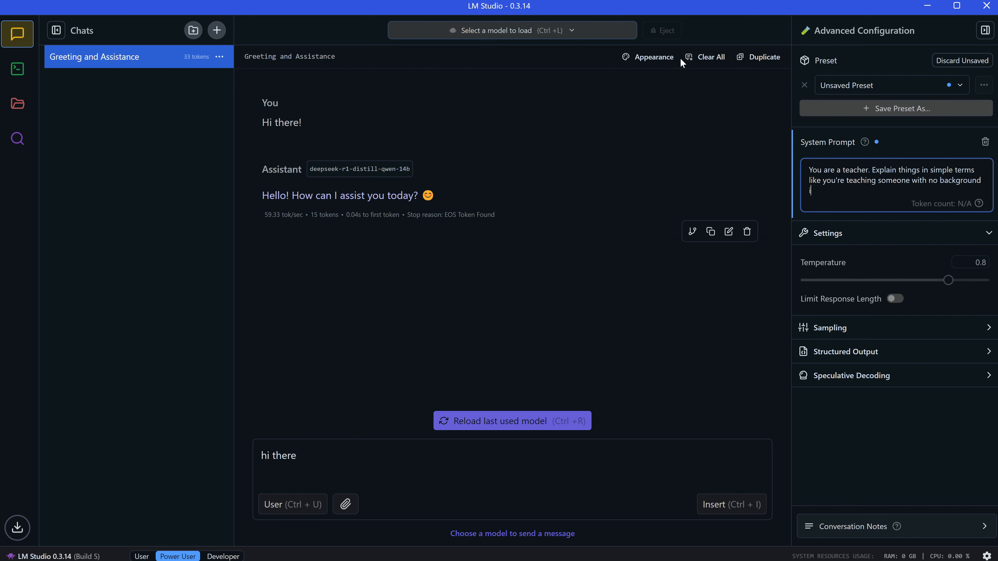
pyautogui.click(753, 182)
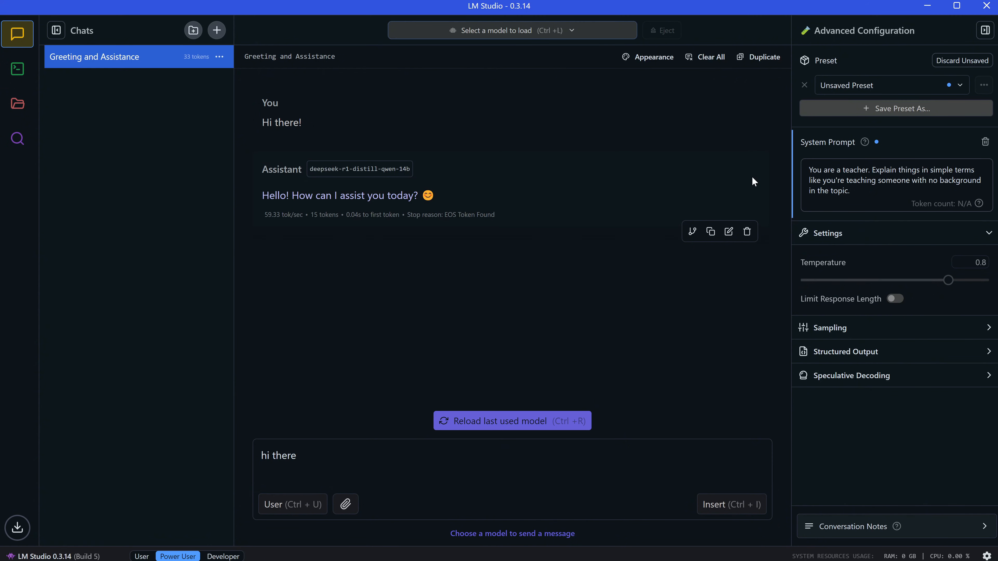
# - Try a temperature of 0.07 and return the temperature to 0.8
pyautogui.moveTo(842, 265)
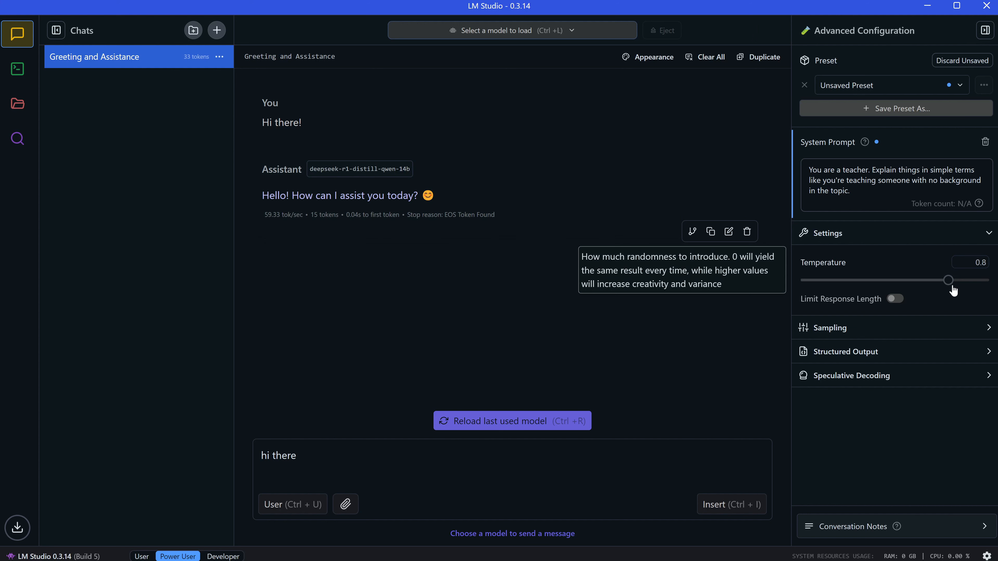
pyautogui.moveTo(940, 284); pyautogui.dragTo(814, 291)
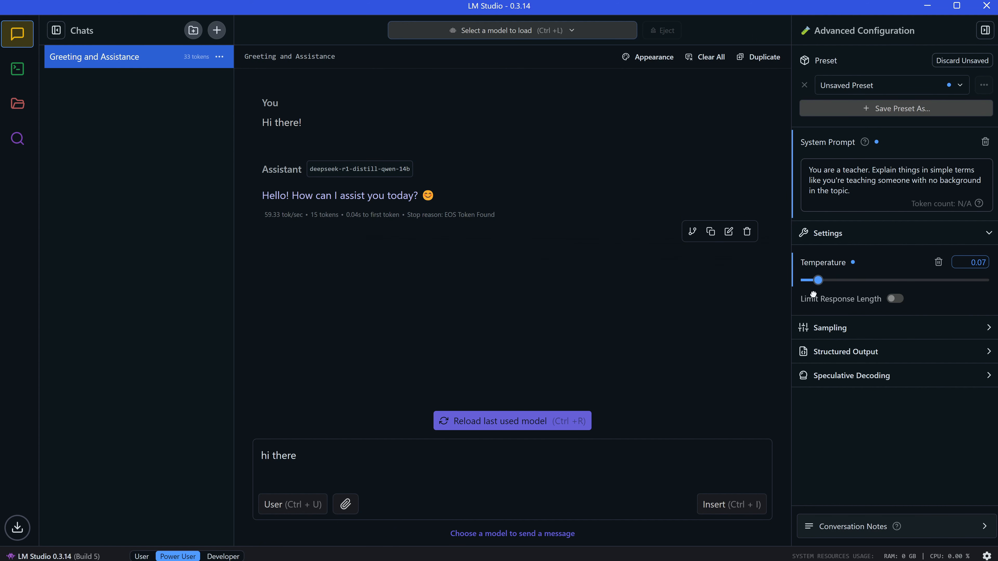
pyautogui.moveTo(814, 291)
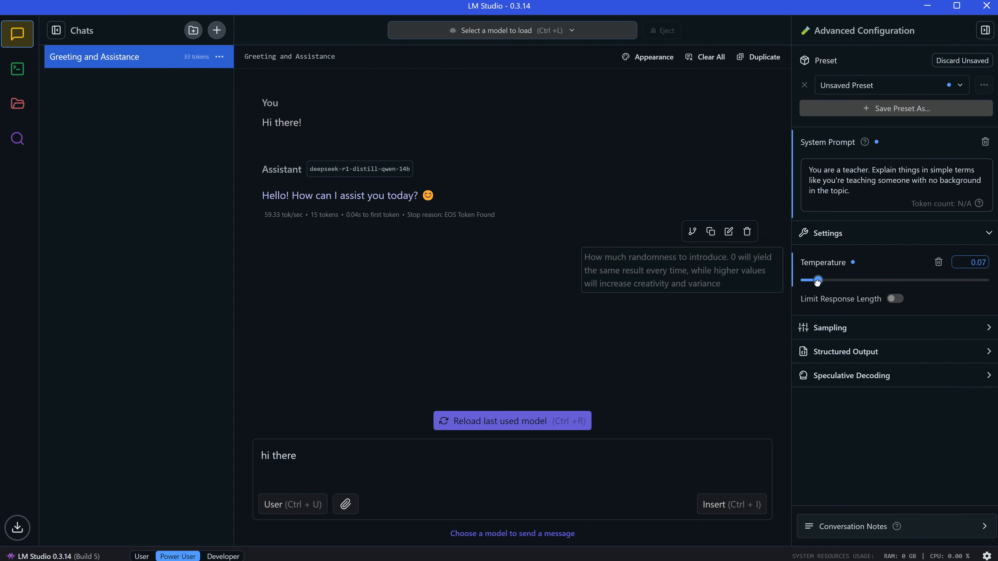
pyautogui.moveTo(817, 280); pyautogui.dragTo(950, 280)
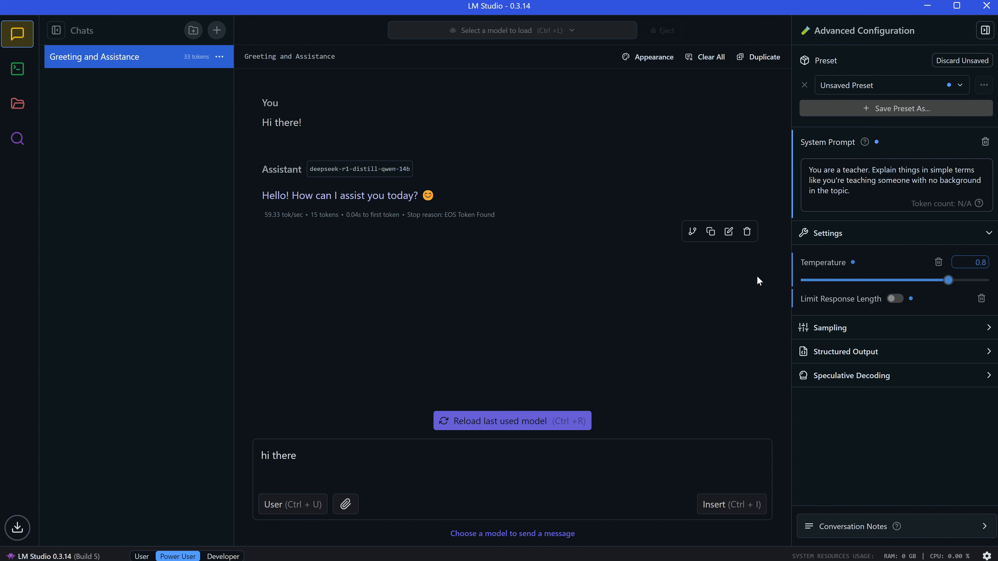
# - Enable the response length limit, trying a maximum of 200 tokens before setting it to 1000 tokens
pyautogui.click(893, 301)
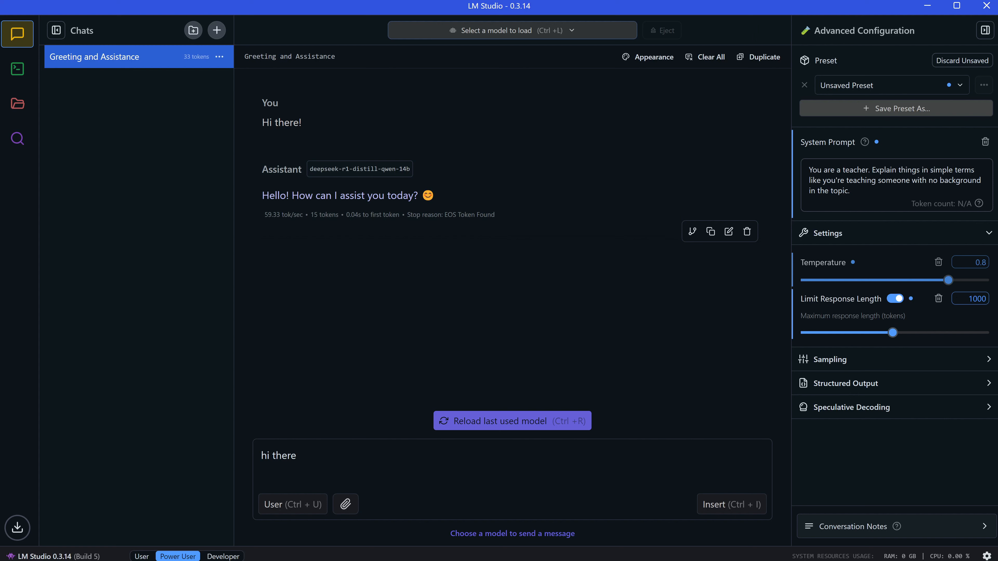
pyautogui.doubleClick(970, 299)
pyautogui.write('200')
pyautogui.doubleClick(971, 298)
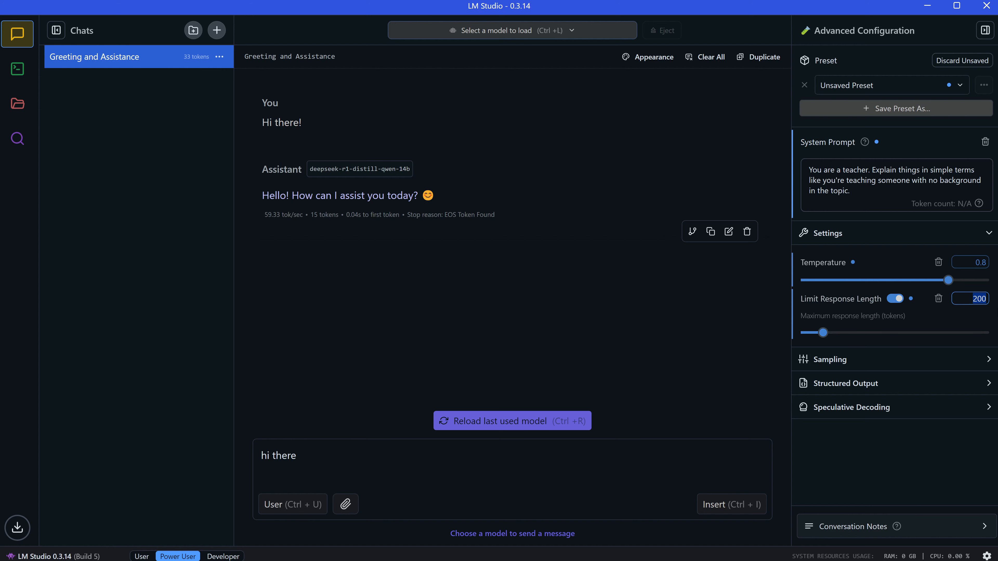
pyautogui.write('1000')
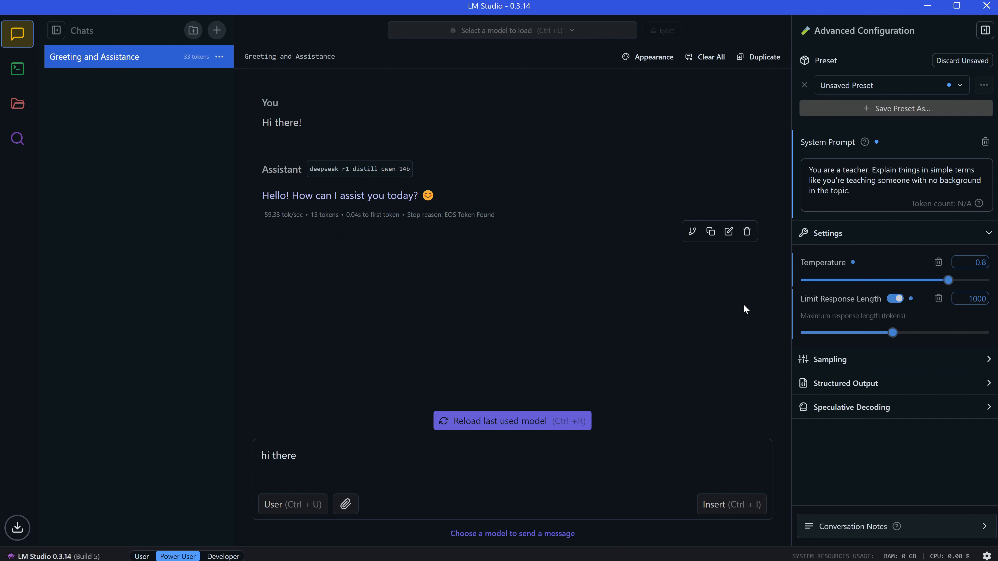
# - Show the sampling settings and set the repeat penalty to 1.2
pyautogui.click(986, 362)
pyautogui.moveTo(840, 414)
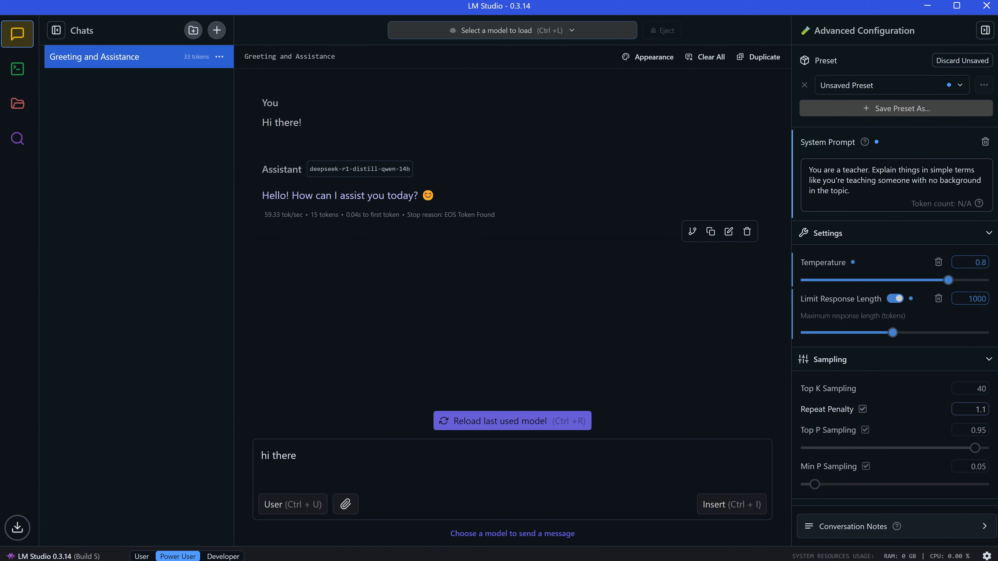
pyautogui.moveTo(974, 412); pyautogui.dragTo(997, 419)
pyautogui.write('0')
pyautogui.write('2')
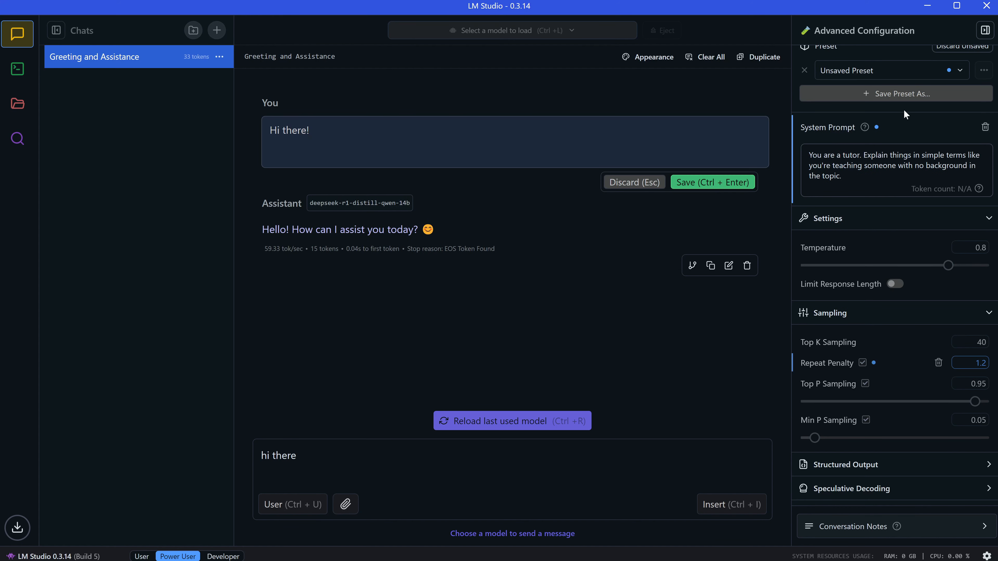
# - Save the current configuration as a preset named "Preset 1" and choose it from the saved presets
pyautogui.click(896, 98)
pyautogui.write('Preset 1')
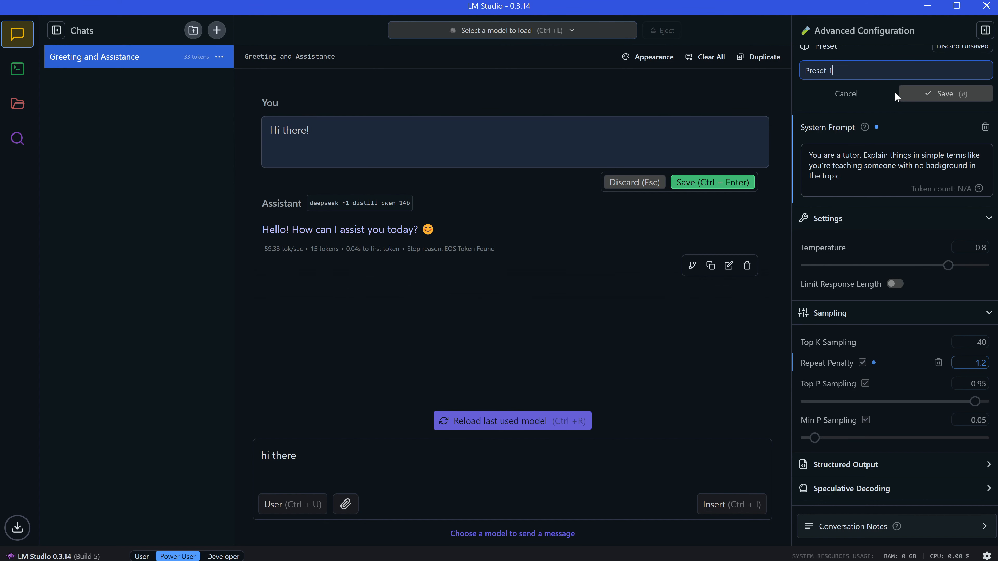
pyautogui.click(923, 96)
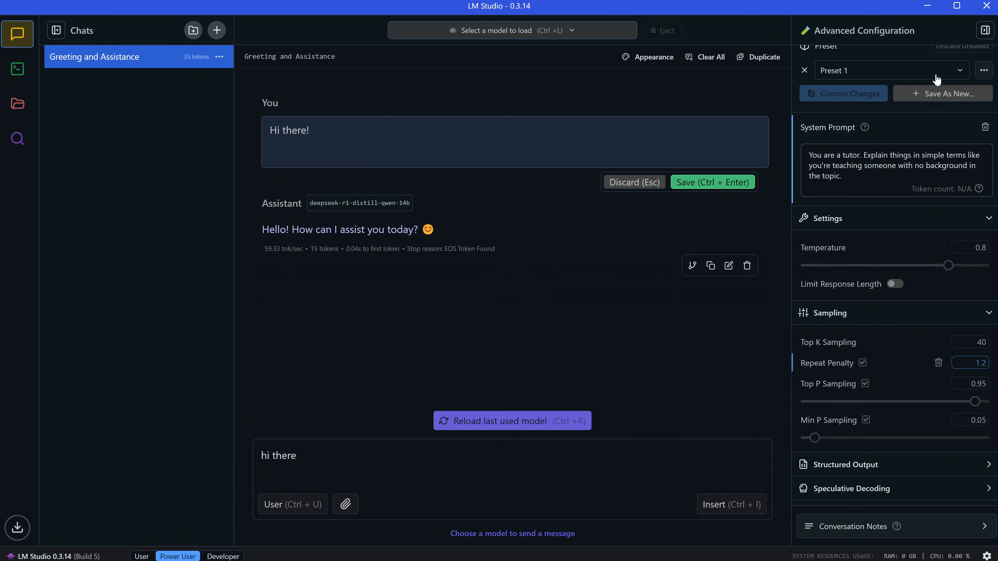
pyautogui.click(959, 72)
pyautogui.moveTo(803, 130)
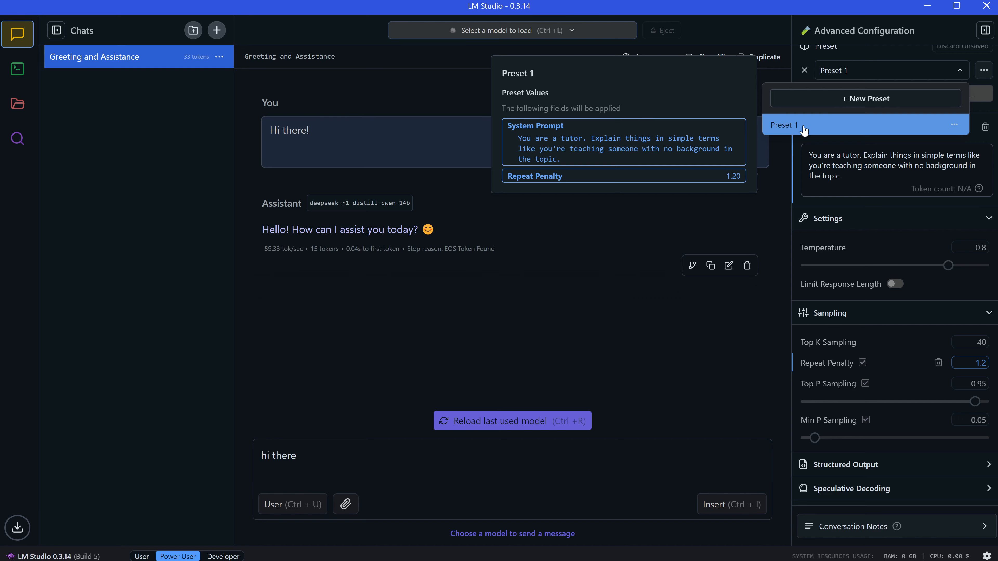
pyautogui.click(803, 129)
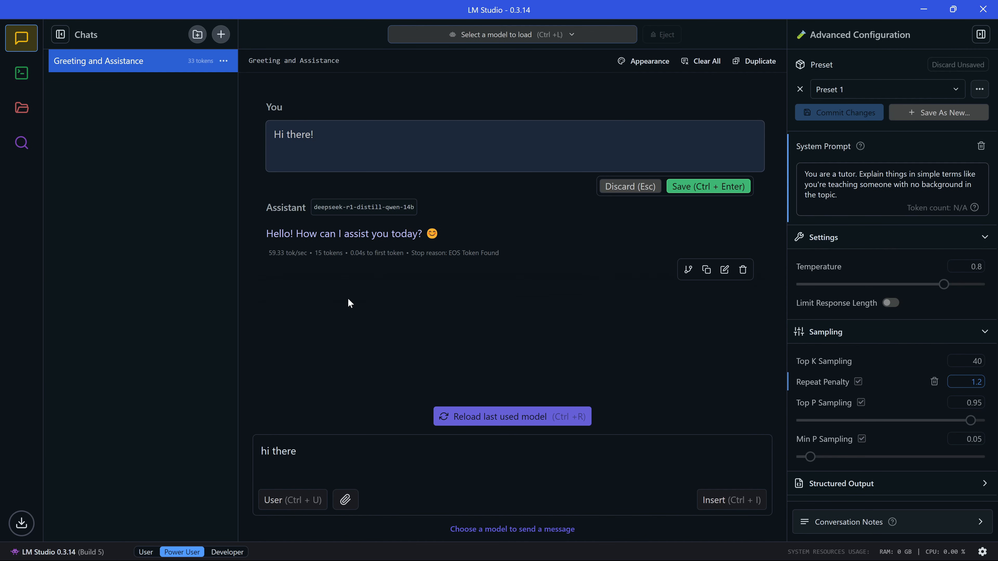
# - Examine the runtime extension packs, the default runtime choices for GGUF models, and the hardware resource settings
pyautogui.click(21, 144)
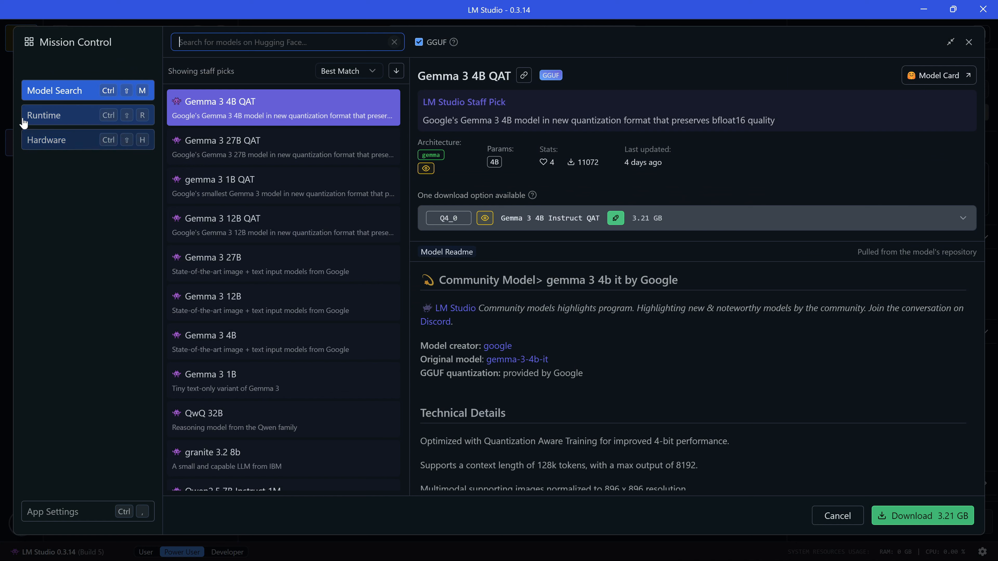
pyautogui.click(54, 119)
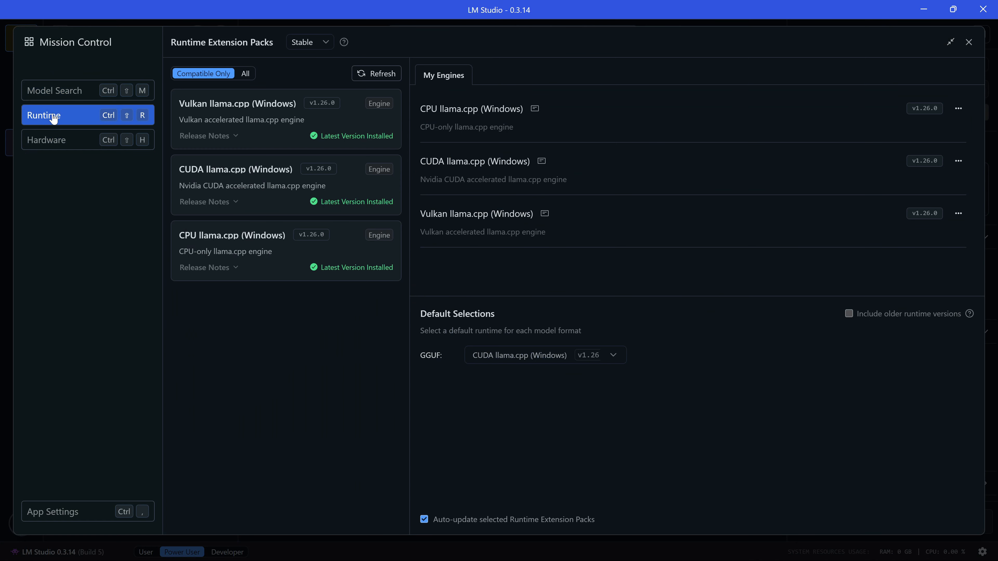
pyautogui.click(52, 146)
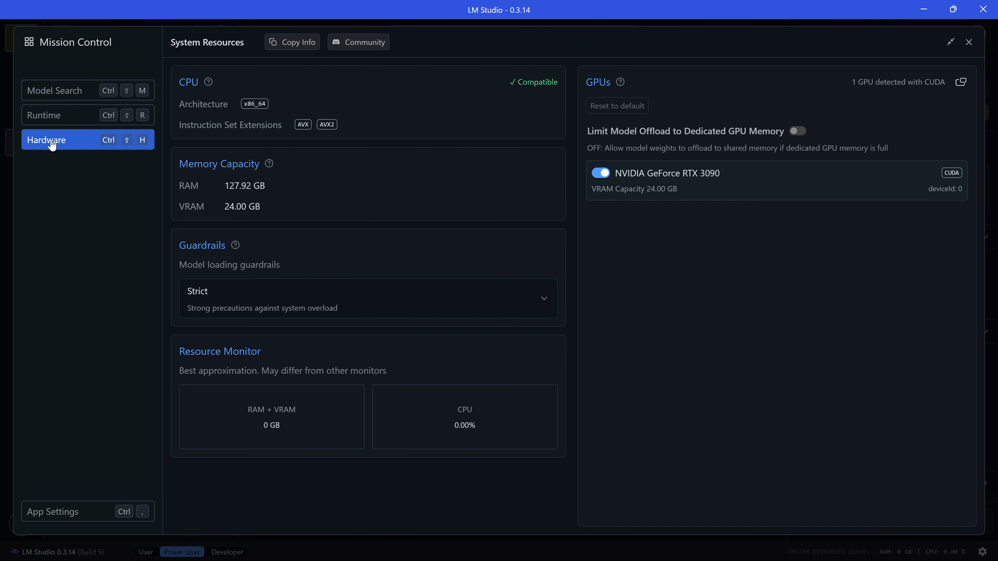
pyautogui.click(68, 118)
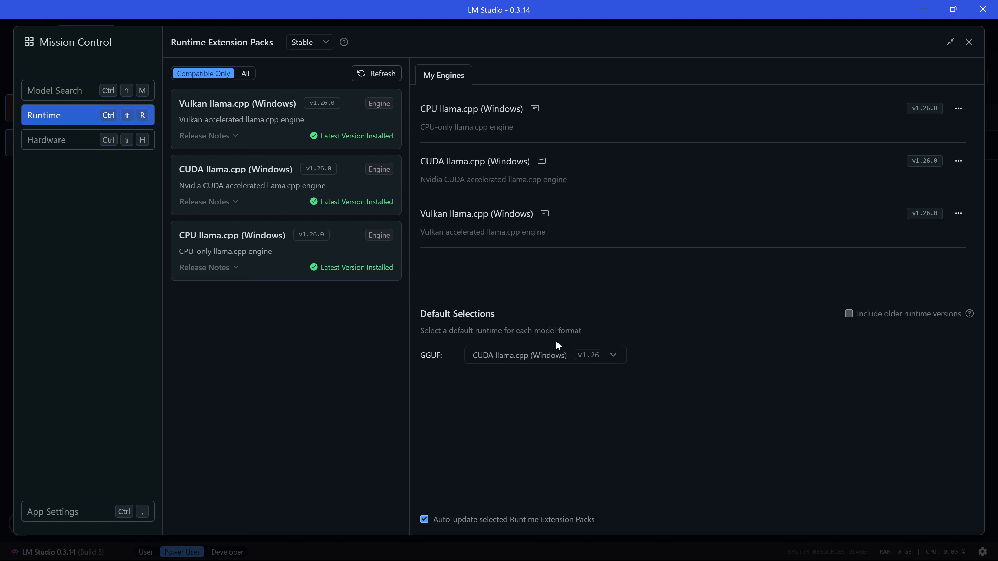
pyautogui.click(610, 356)
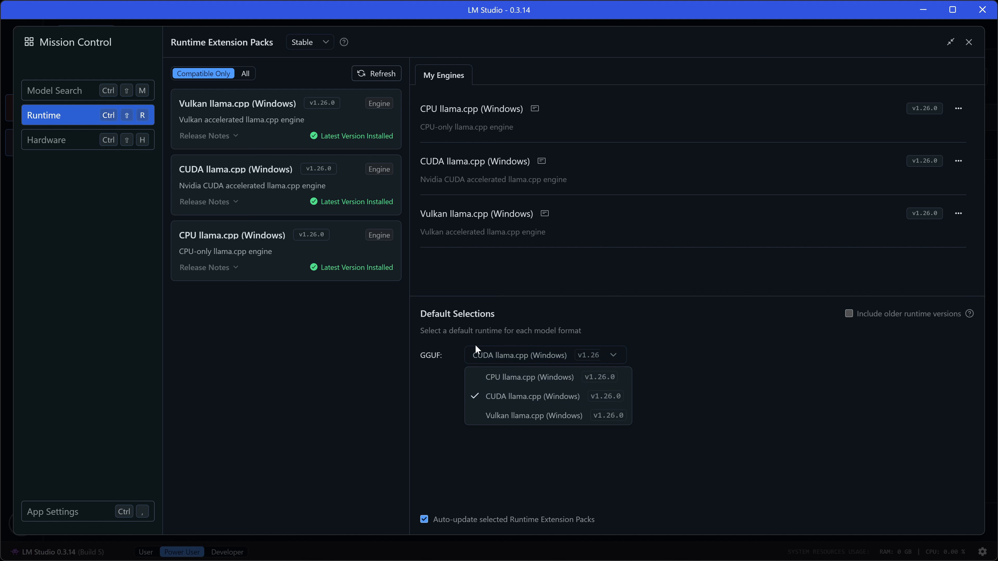
pyautogui.click(76, 142)
pyautogui.click(76, 142)
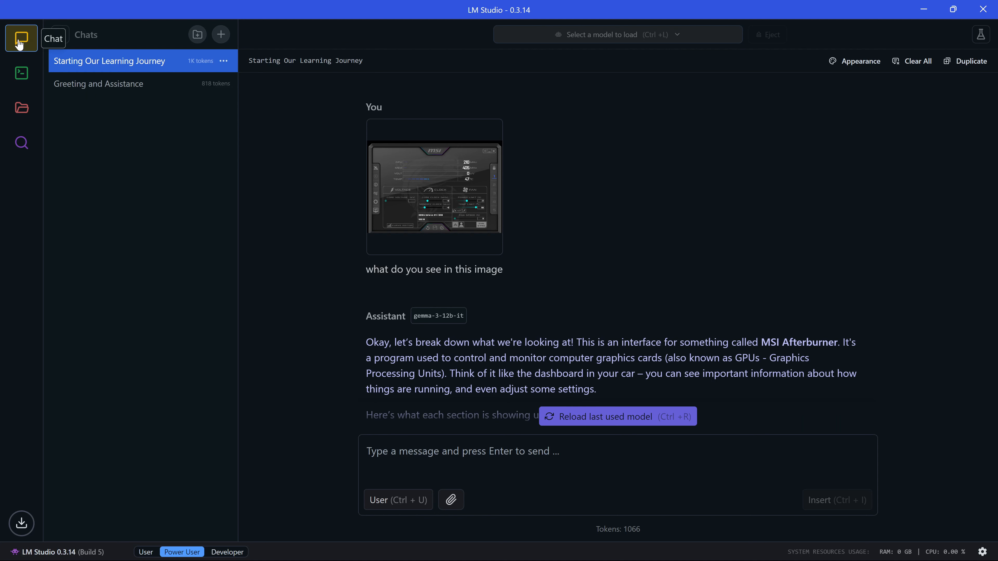
# - Look over the local server page, the list of downloaded models and the model search, then close the search
pyautogui.click(22, 74)
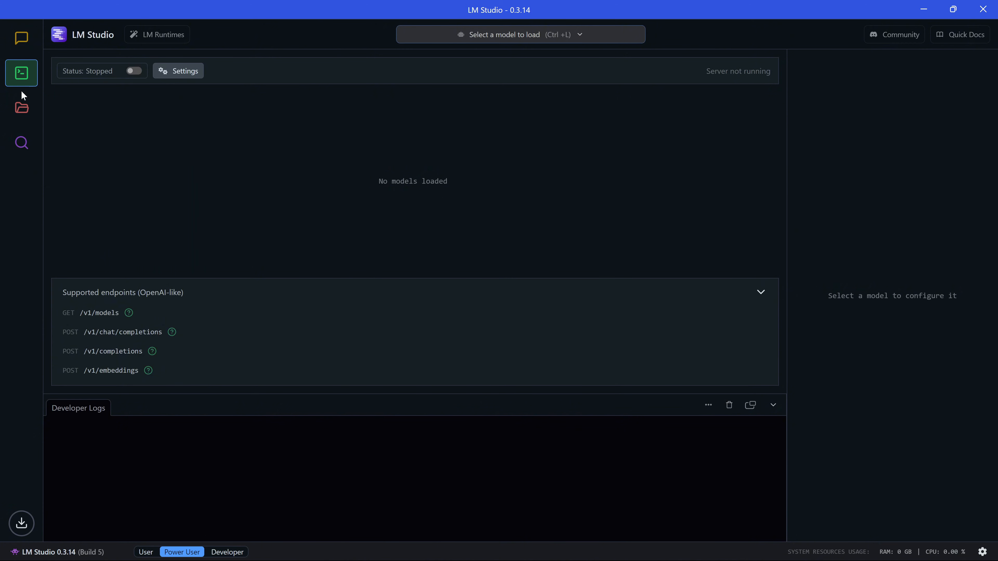
pyautogui.click(21, 117)
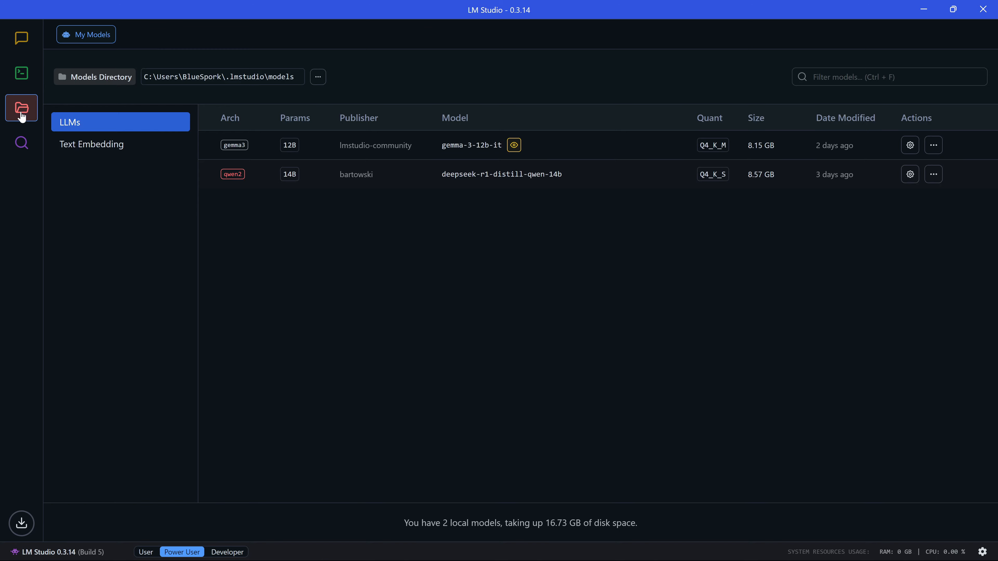
pyautogui.click(22, 151)
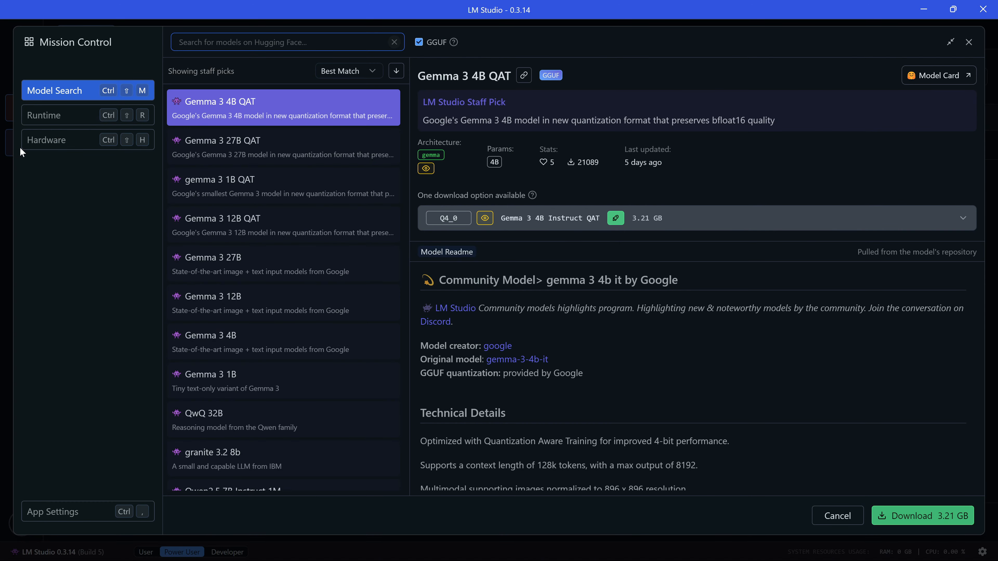
pyautogui.click(968, 42)
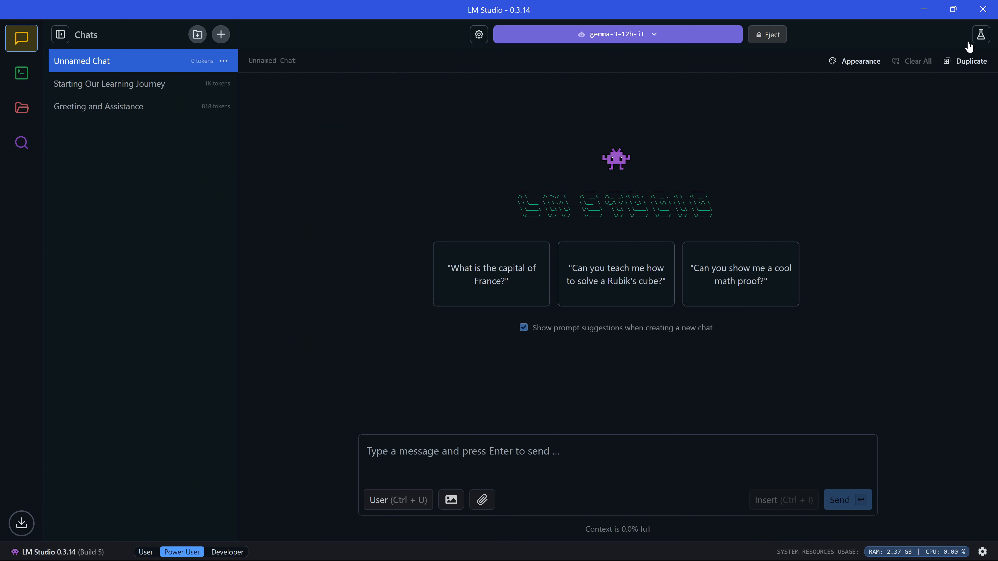
# - Start a new chat with gemma-3-12b-it and send the message "Hi"
pyautogui.click(221, 39)
pyautogui.write('H')
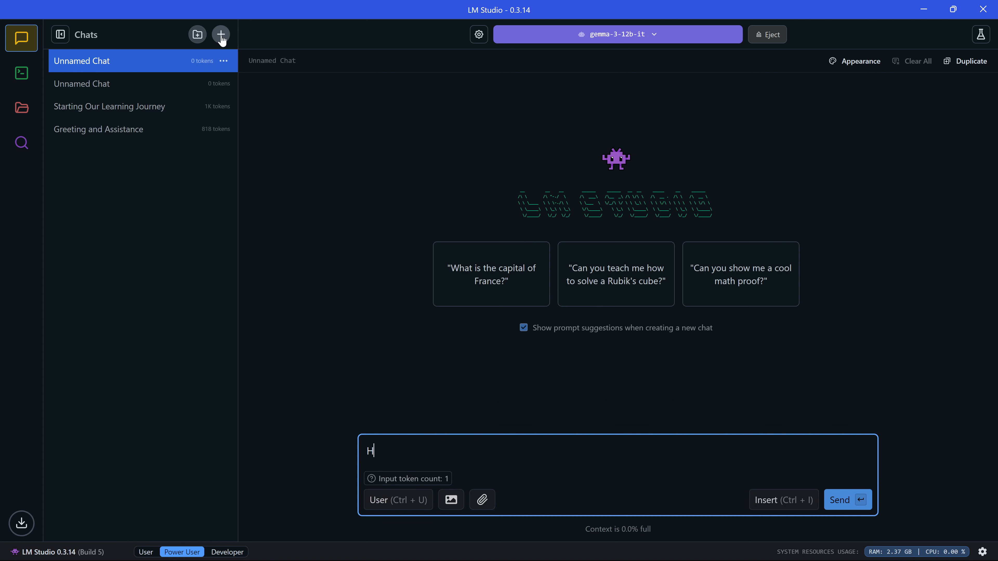
pyautogui.write('i')
pyautogui.press('Return')
# - Rename the new chat as "Test chat"
pyautogui.click(223, 62)
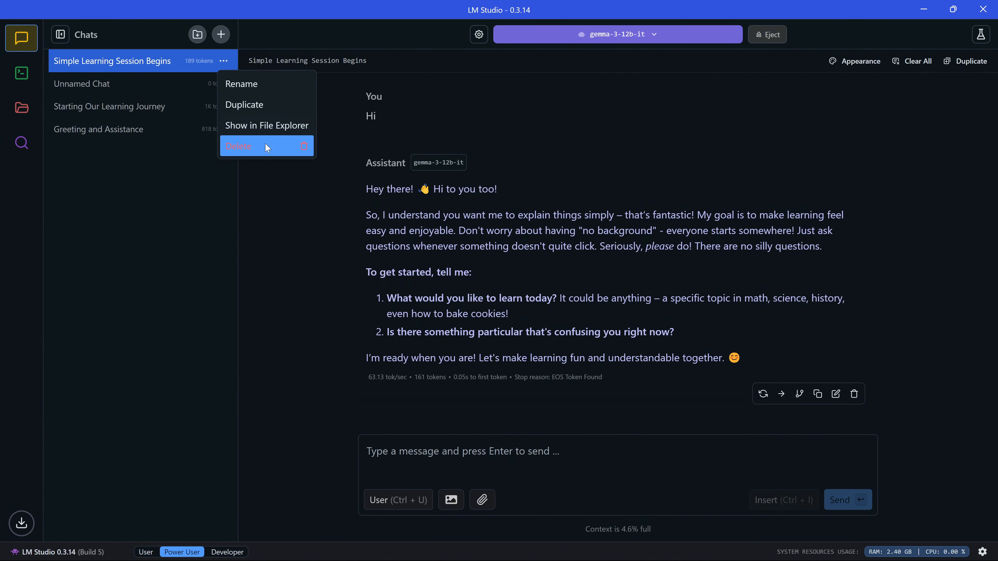
pyautogui.click(245, 83)
pyautogui.write('T')
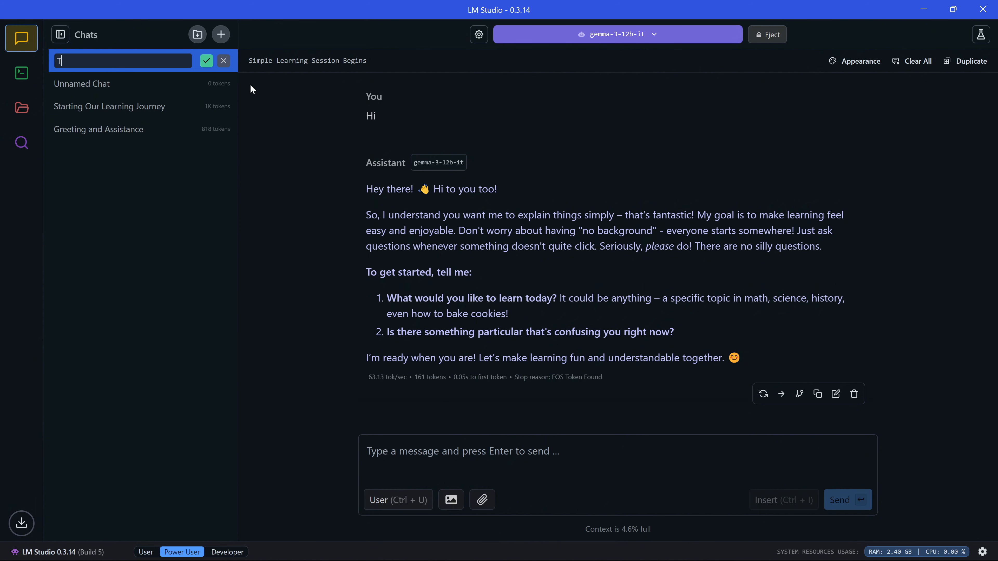
pyautogui.write('est chat')
pyautogui.click(207, 61)
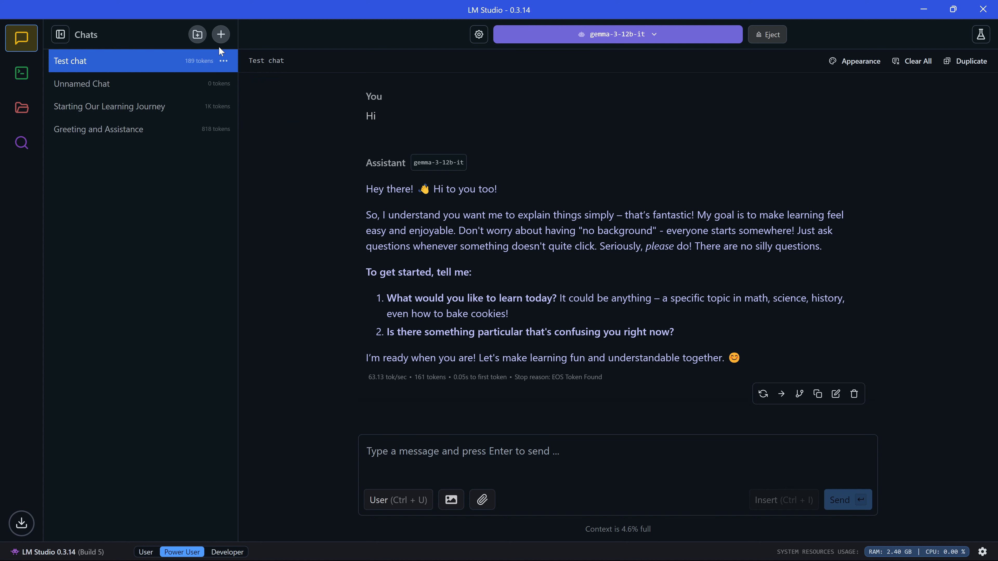
# - Create a folder named "Test folder", move Test chat, Unnamed Chat and Starting Our Learning Journey into it, and expand it
pyautogui.click(198, 36)
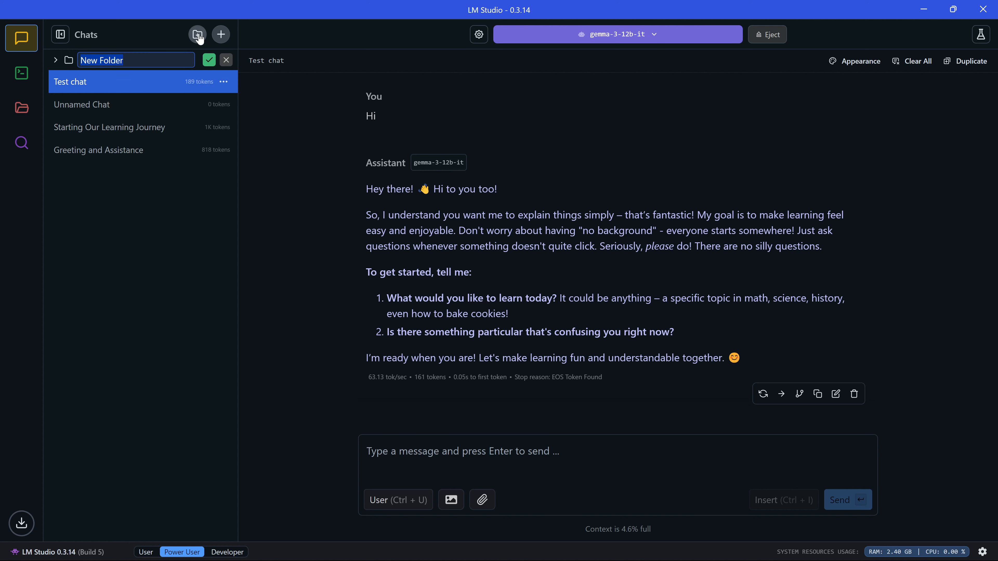
pyautogui.write('Test folder')
pyautogui.click(213, 65)
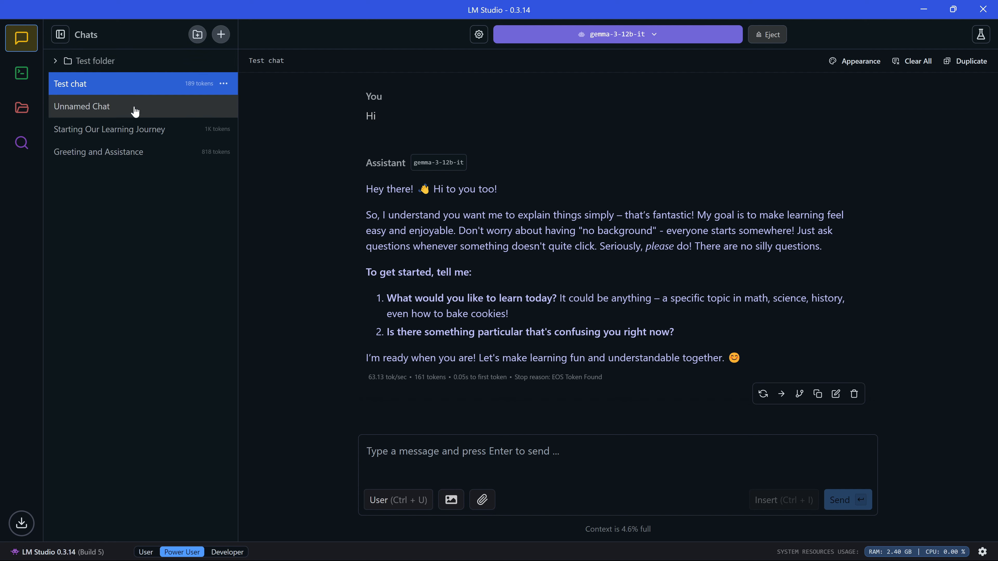
pyautogui.moveTo(82, 85); pyautogui.dragTo(87, 64)
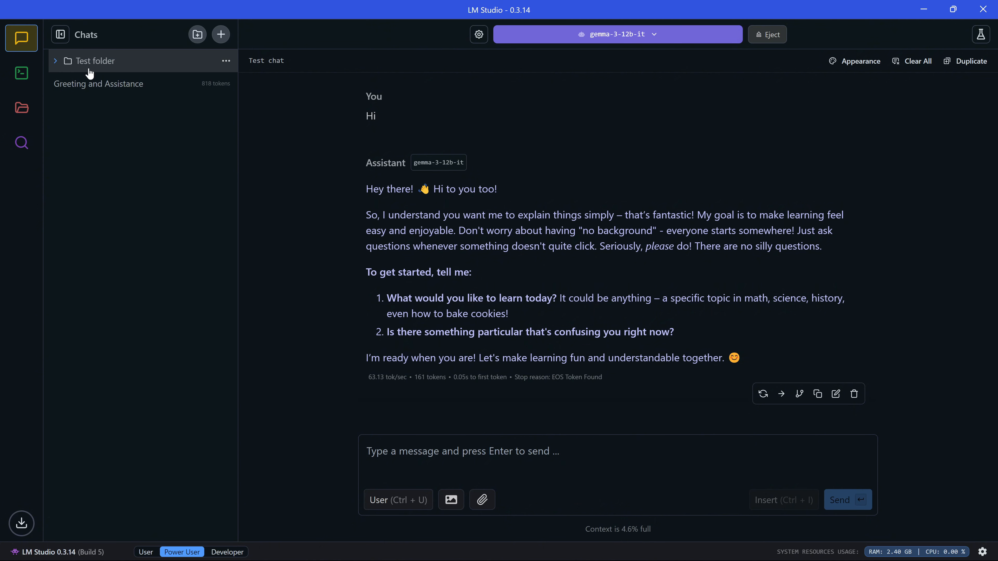
pyautogui.click(56, 67)
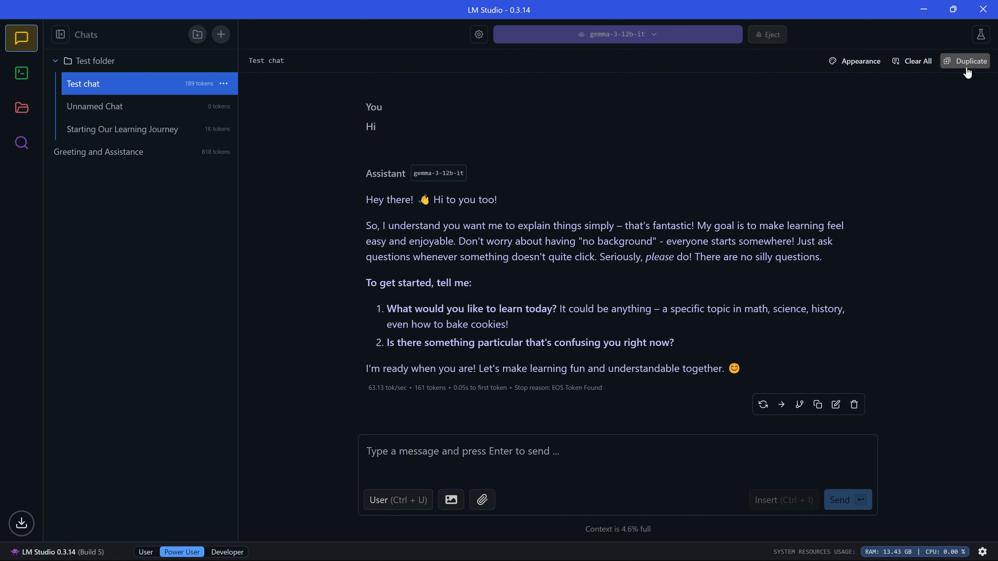
# - Change the chat's view mode to Plaintext and then to Monospace in the appearance settings
pyautogui.click(855, 66)
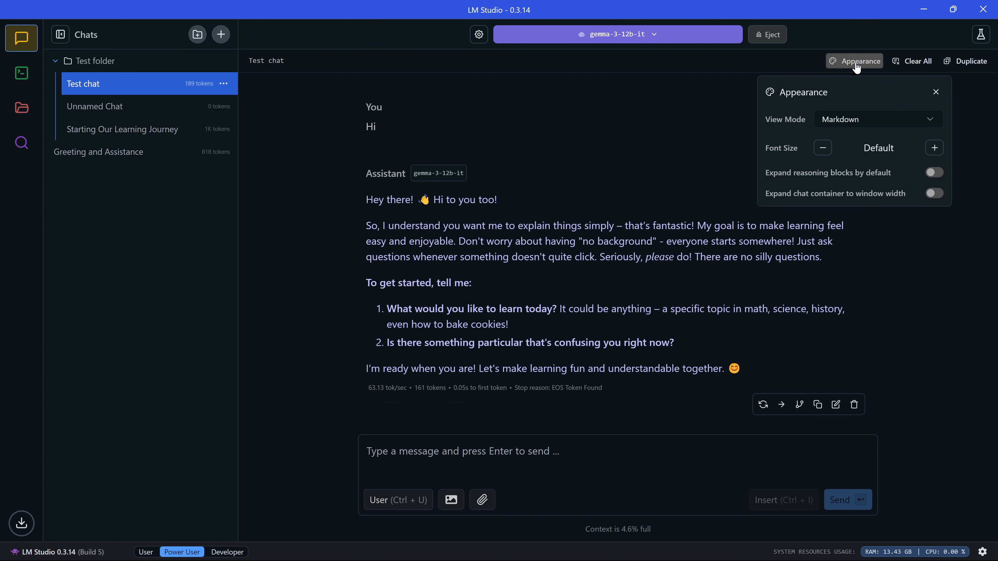
pyautogui.click(930, 121)
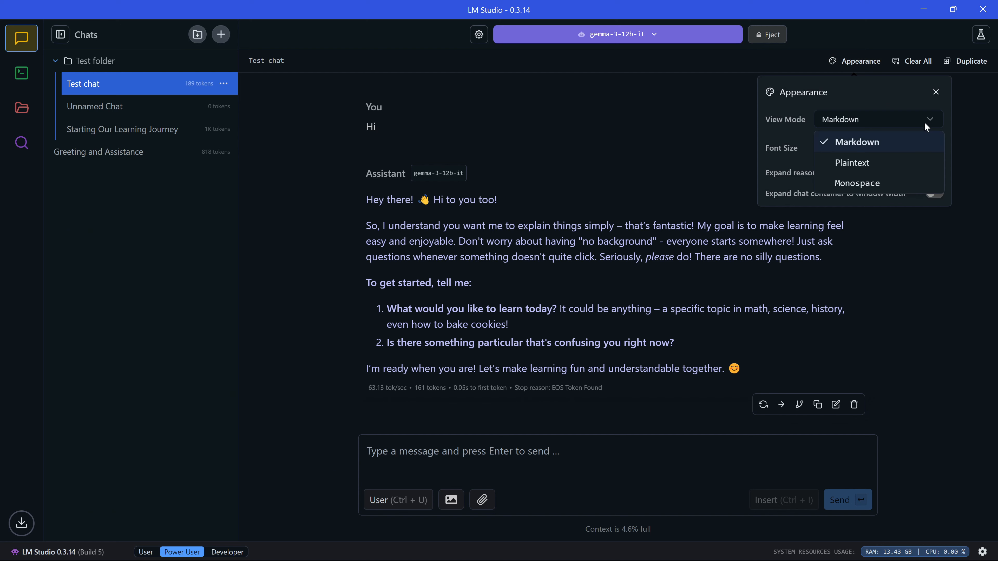
pyautogui.click(867, 163)
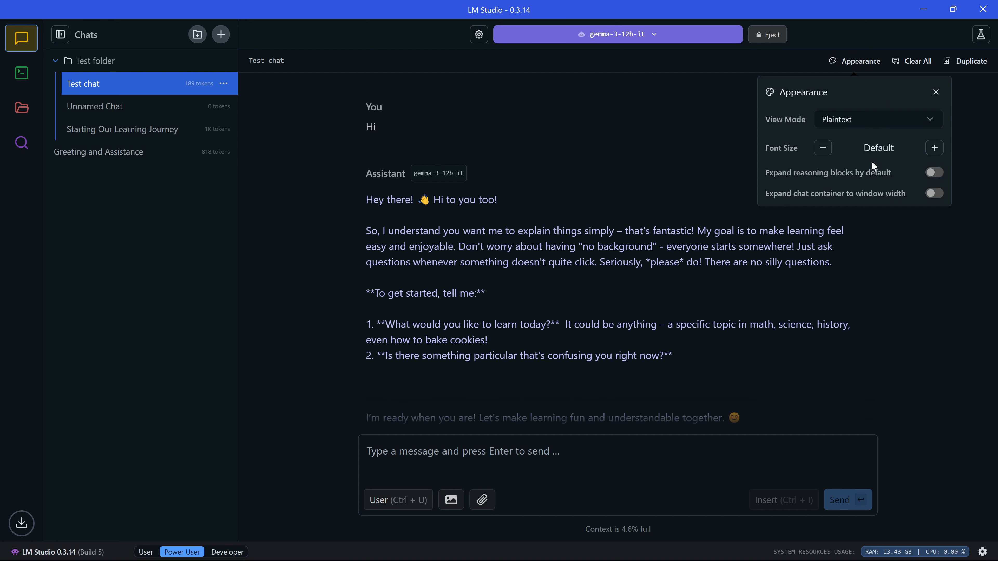
pyautogui.click(931, 121)
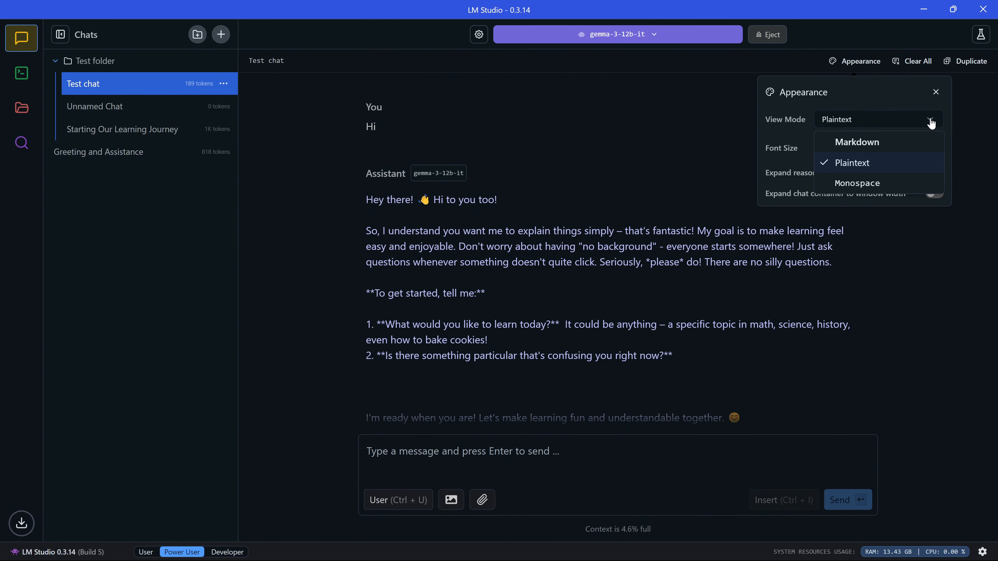
pyautogui.click(867, 188)
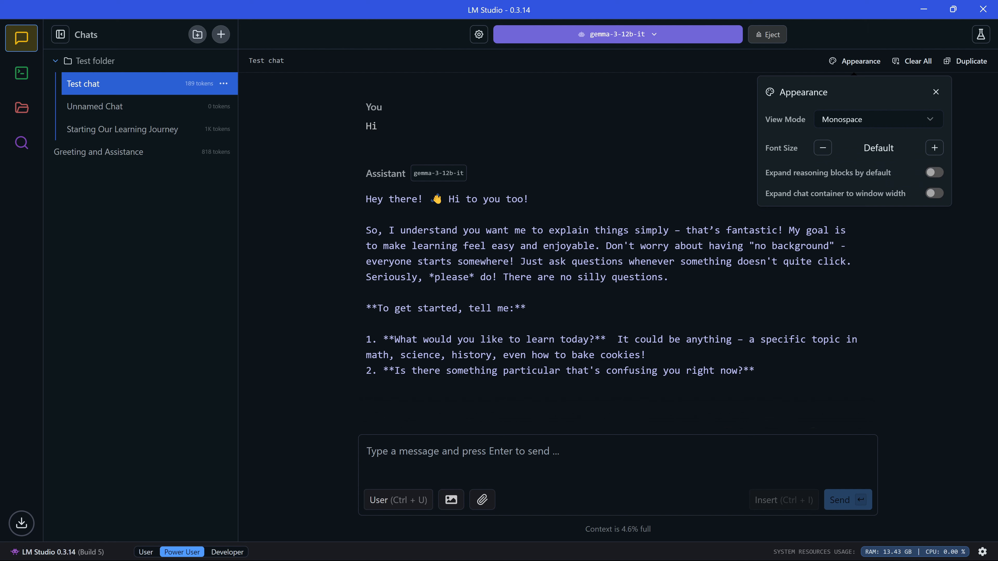
# - Try the Large and Small font sizes for the chat and return the size to Default
pyautogui.click(934, 148)
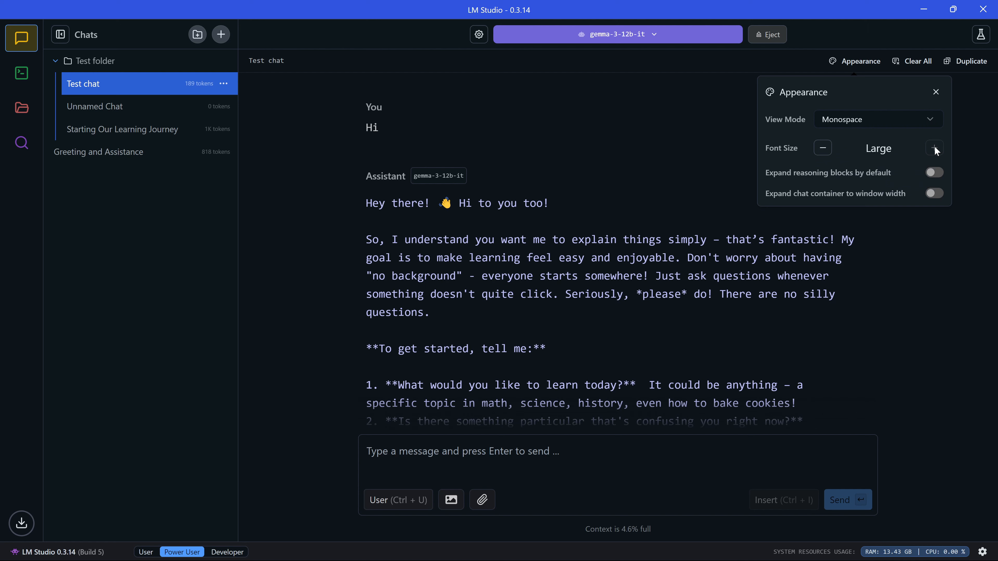
pyautogui.click(822, 148)
pyautogui.click(823, 148)
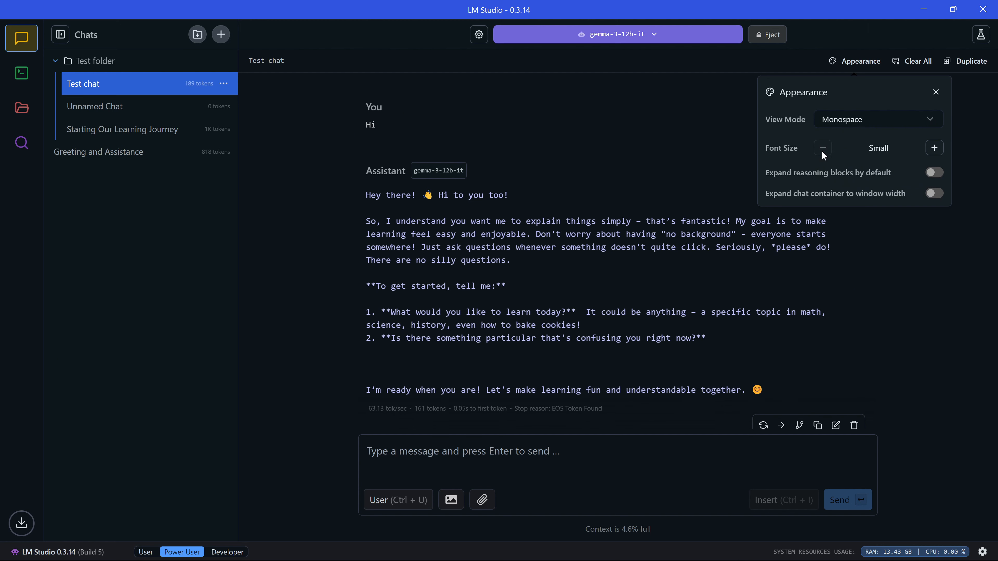
pyautogui.click(934, 152)
# - Try expanding reasoning blocks by default and expanding the chat container to window width, switching each off again
pyautogui.click(936, 174)
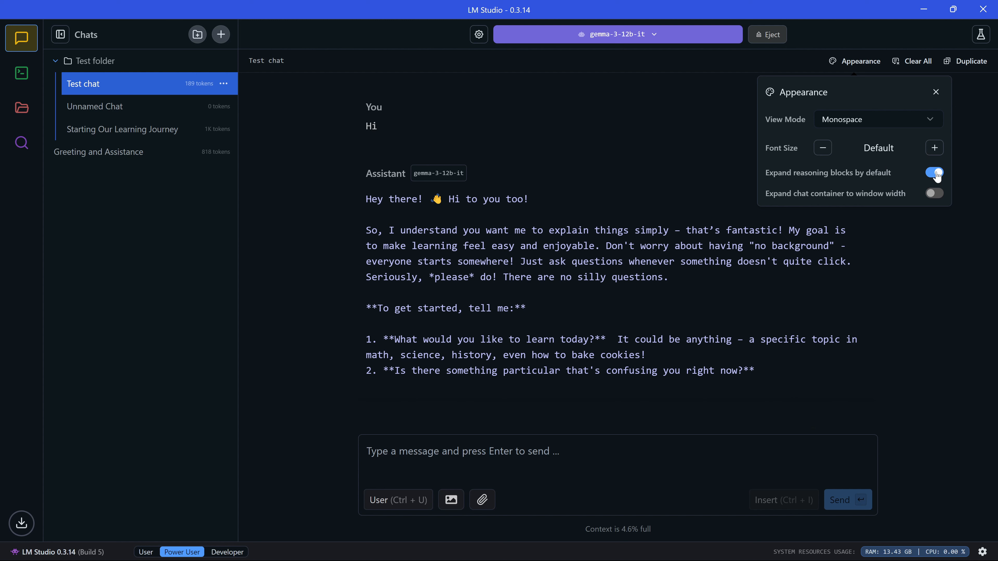
pyautogui.click(936, 175)
pyautogui.click(936, 195)
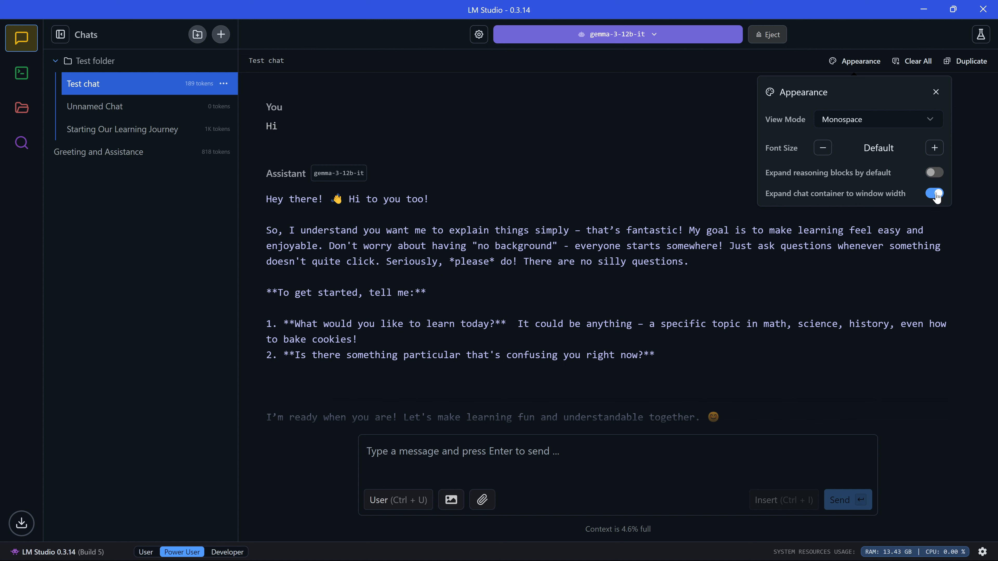
pyautogui.click(937, 195)
# - Close the appearance settings and duplicate Test chat
pyautogui.click(968, 150)
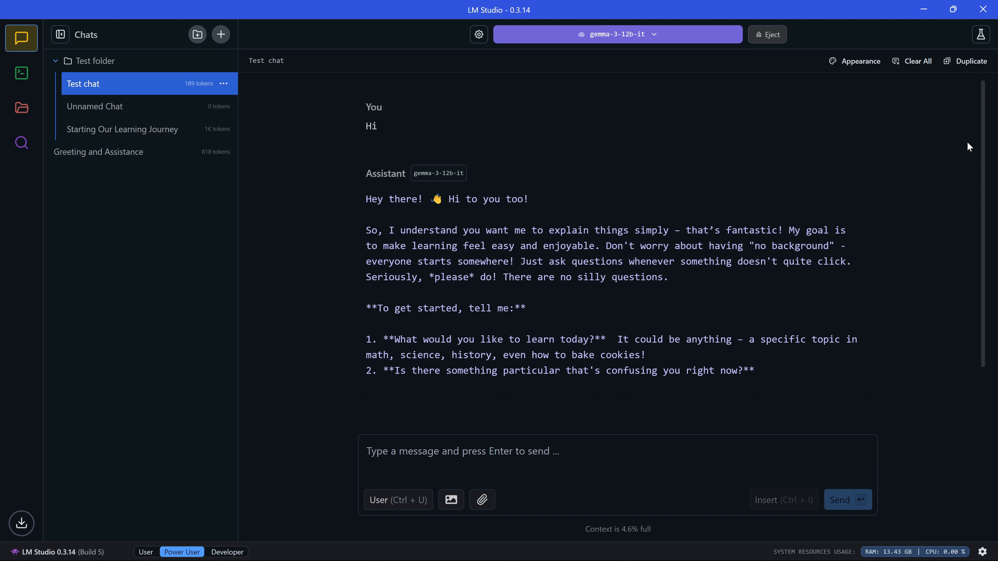
pyautogui.click(965, 61)
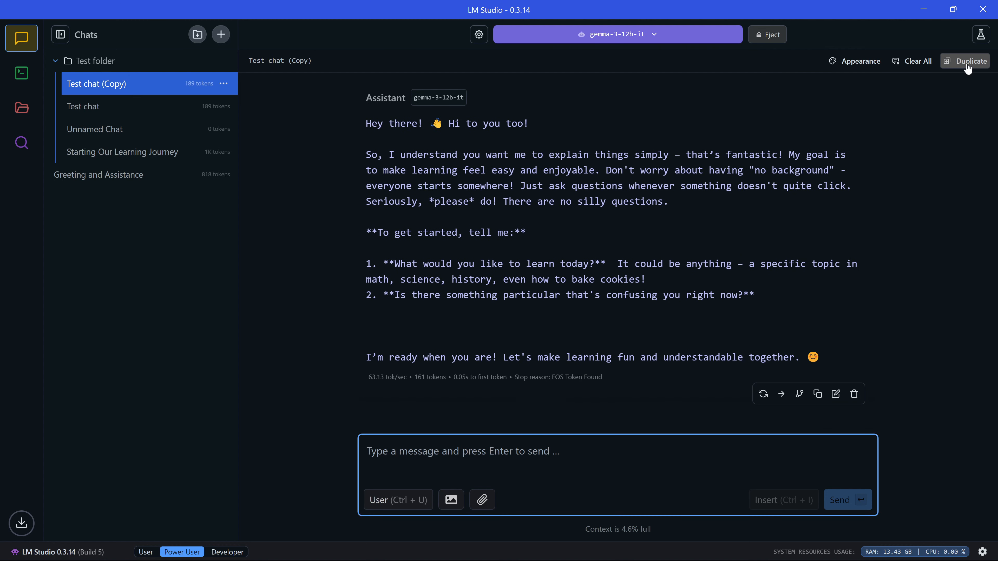